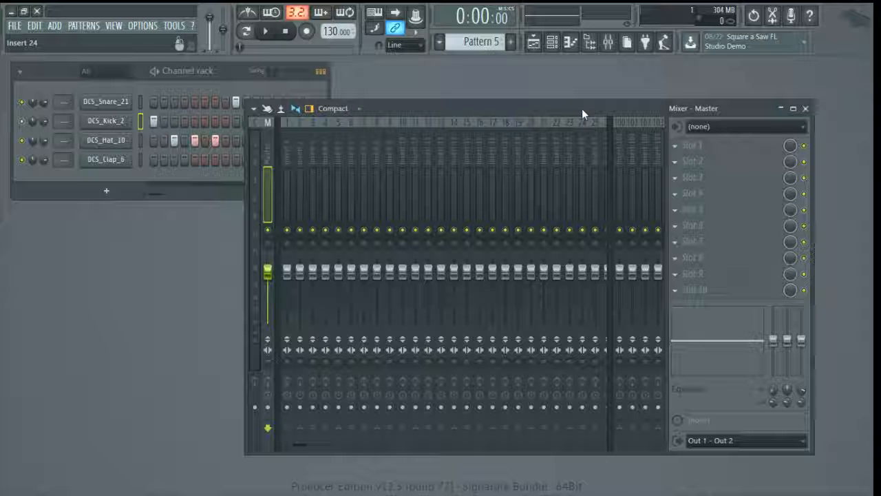
drag(582, 108, 606, 109)
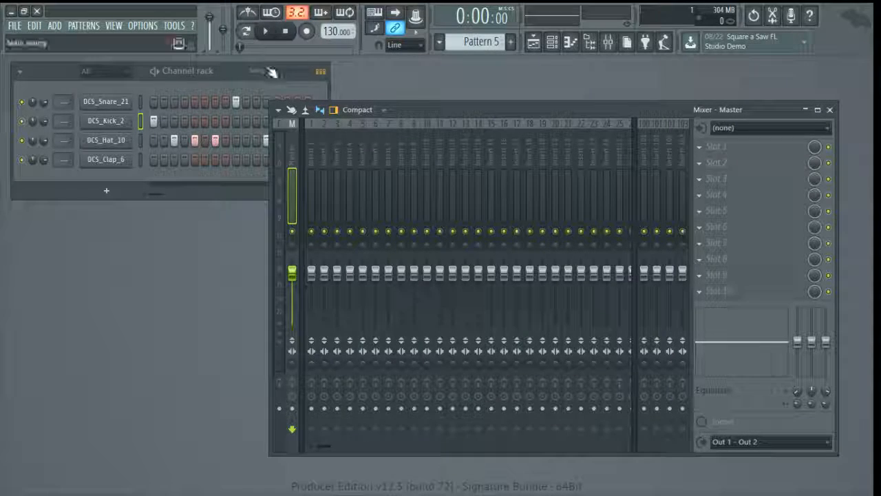
mouse_move(413, 110)
mouse_down()
mouse_move(449, 101)
mouse_move(402, 107)
mouse_move(440, 108)
mouse_move(420, 107)
mouse_up()
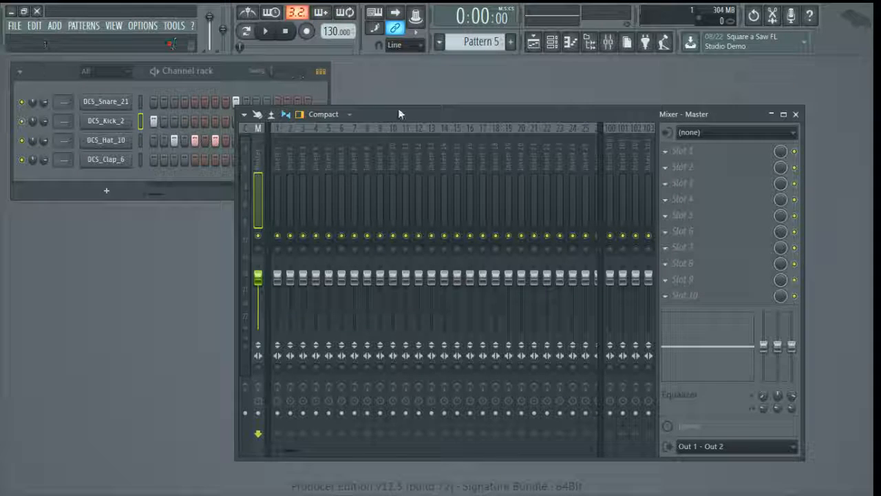
drag(399, 112, 429, 115)
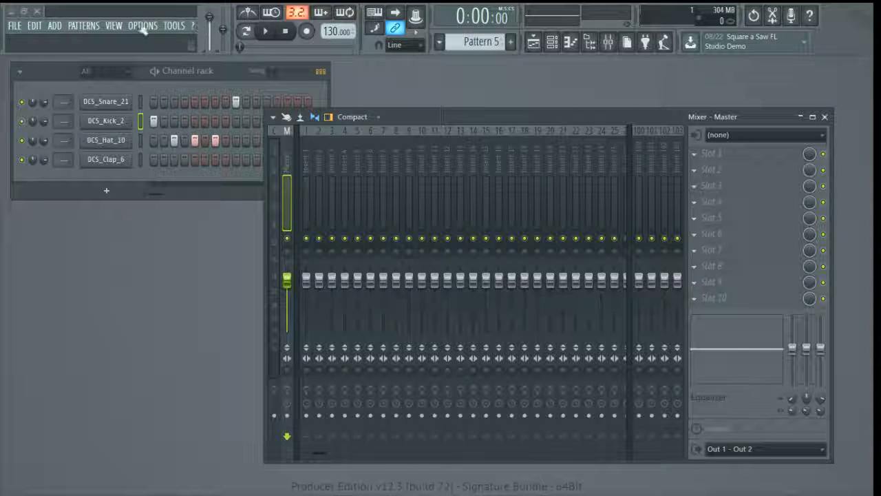
- Open the Playlist, place the When The Com Froze audio clip at bar 1 of Track 2, and play its beginning
click(114, 26)
click(117, 41)
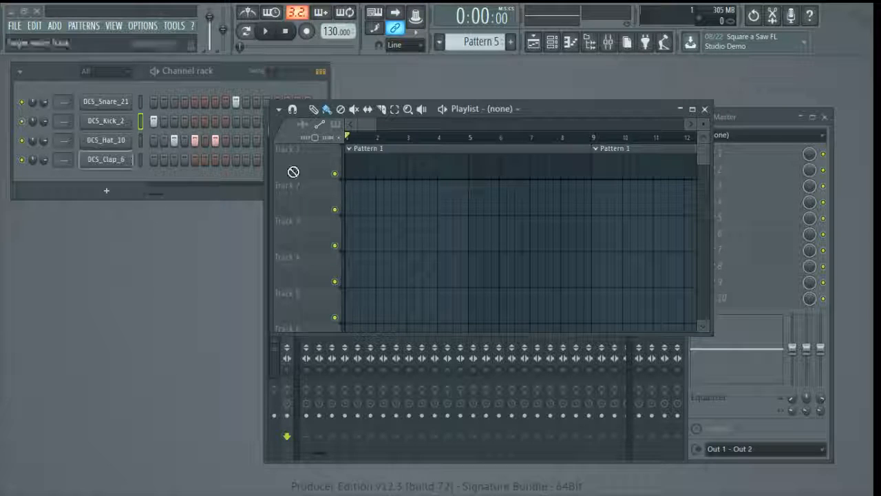
drag(291, 171, 413, 205)
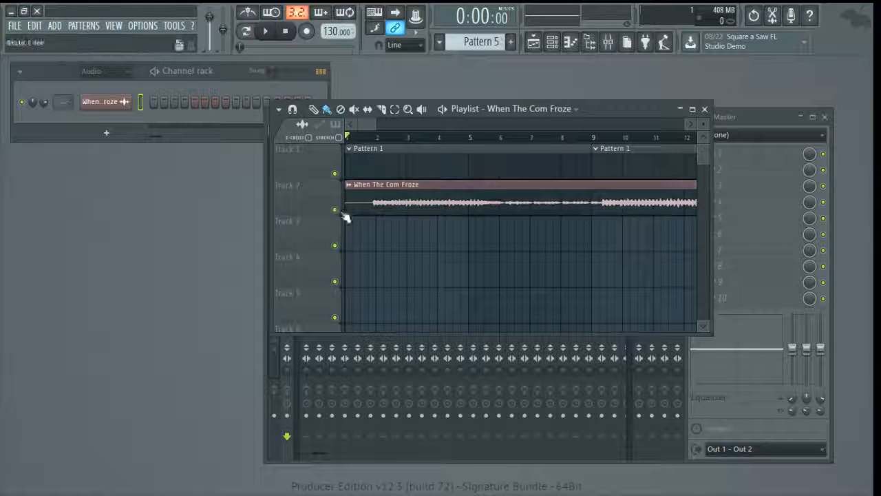
click(265, 31)
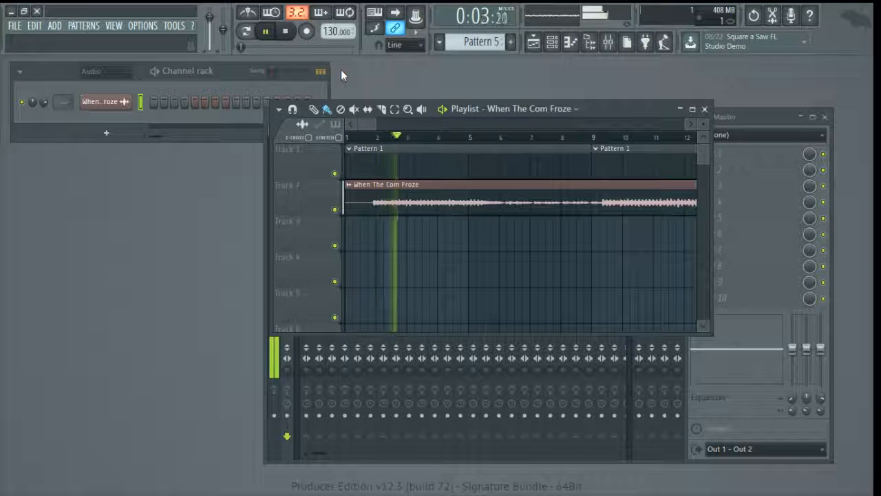
drag(613, 110, 440, 143)
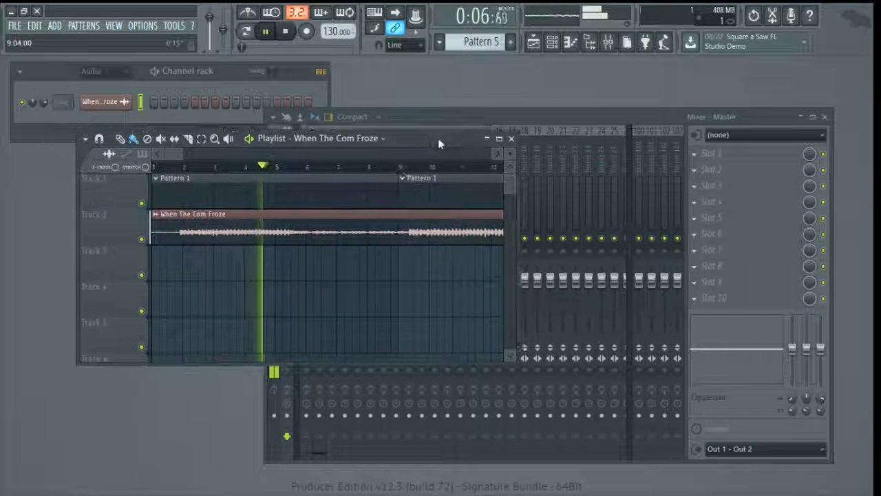
click(285, 31)
- Create a master volume automation clip spanning bars 1 to 3, and delete the full-length one from Track 6
right_click(213, 26)
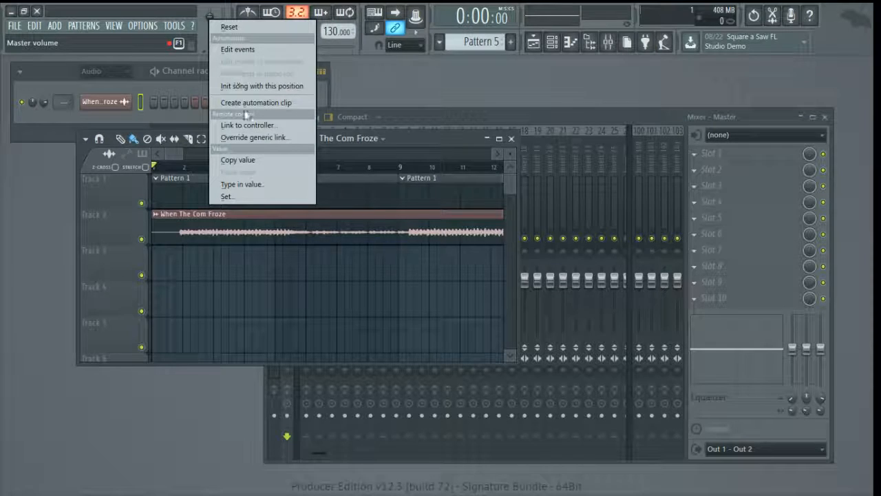
click(227, 103)
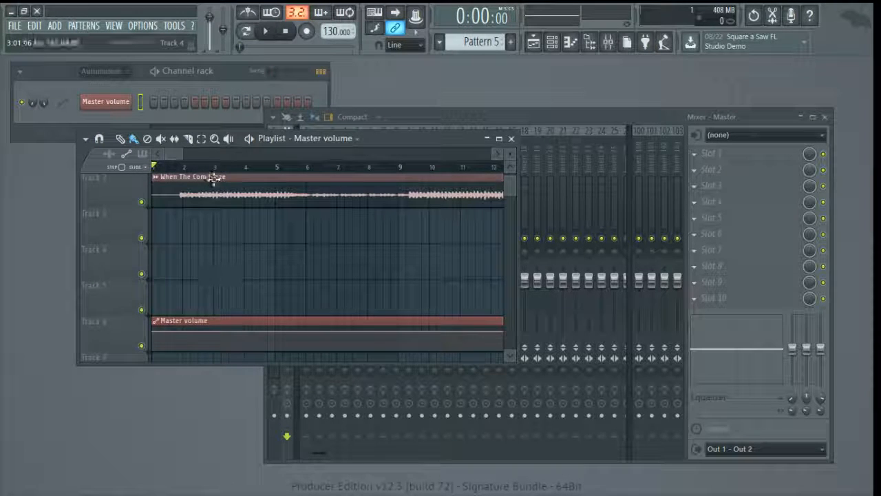
drag(219, 171, 35, 177)
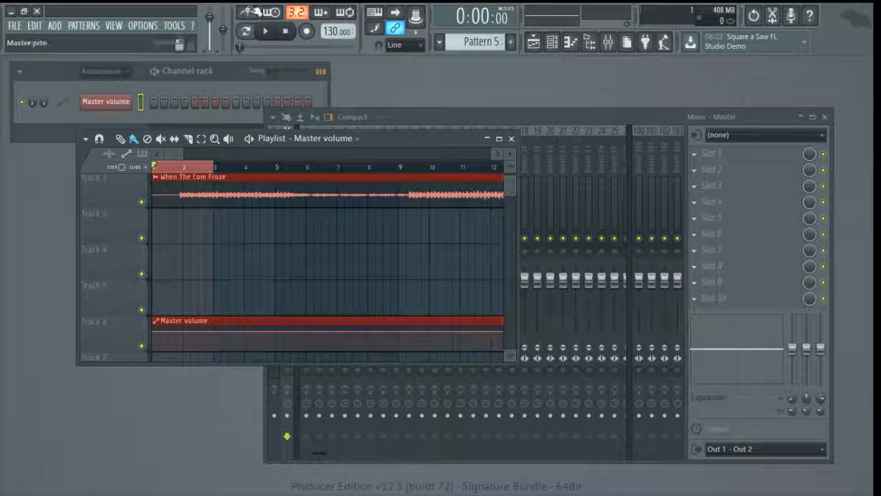
right_click(209, 18)
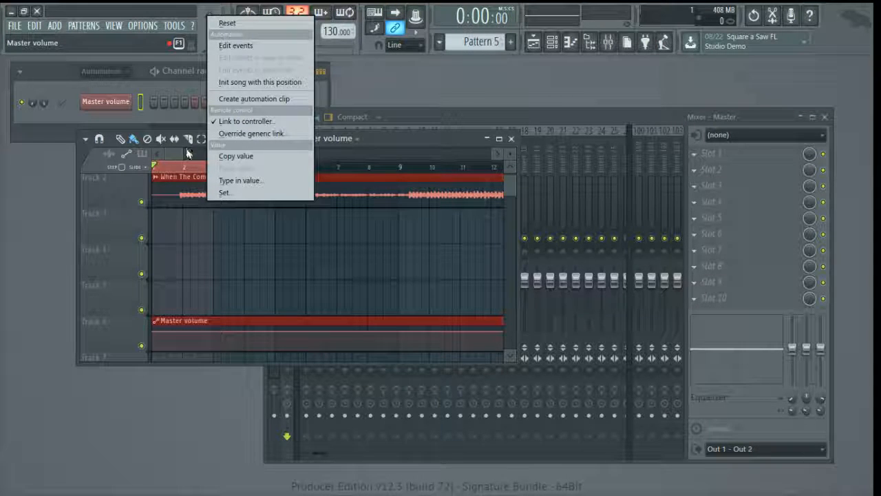
click(259, 100)
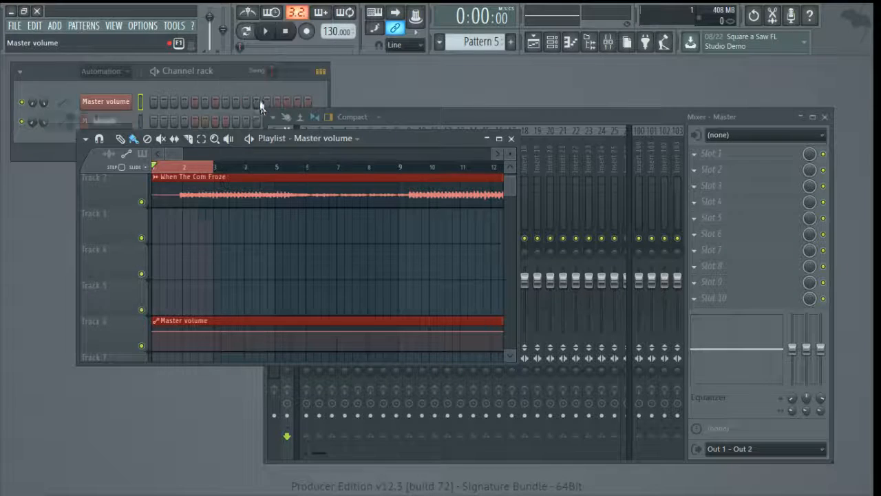
right_click(301, 315)
- Lower the Master volume clip's starting point for a fade-in, and lengthen the clip to just past bar 9
drag(157, 224, 154, 259)
click(266, 33)
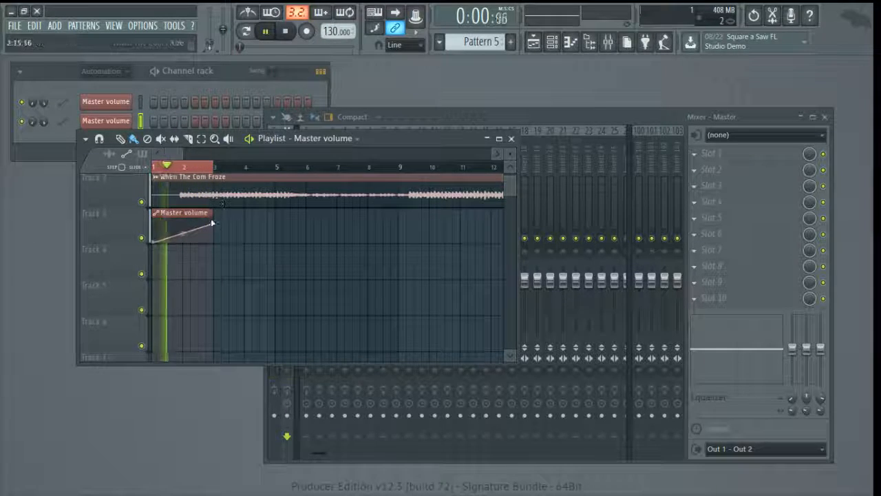
drag(214, 213, 412, 214)
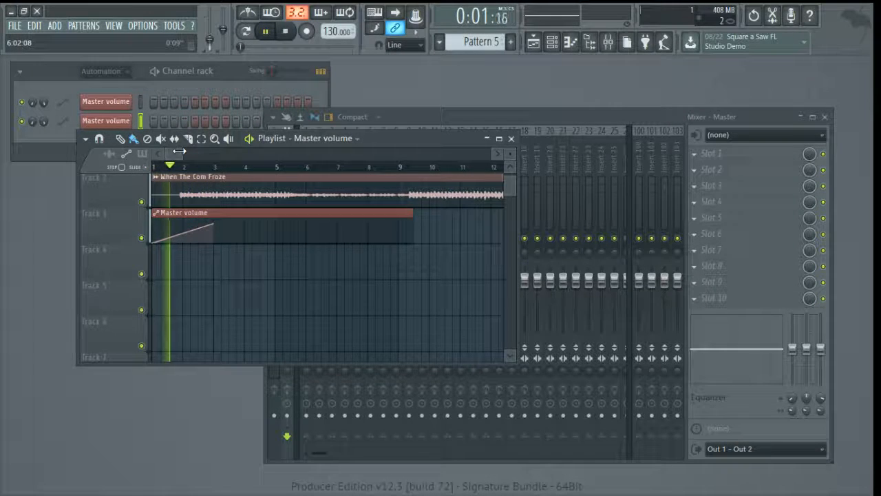
drag(181, 153, 259, 154)
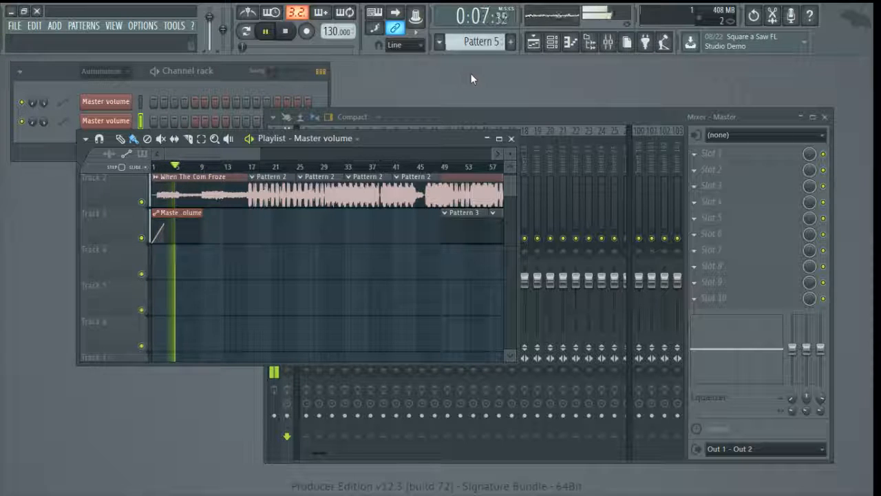
- Switch to Pattern 2 and delete its four clips overlapping the audio on Track 2, keeping the Master volume clip
scroll(488, 39, up, 2)
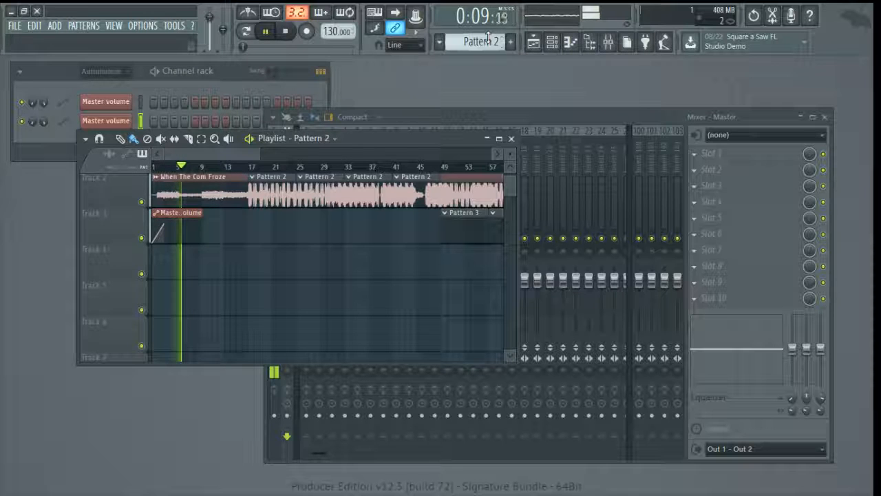
scroll(488, 38, up, 1)
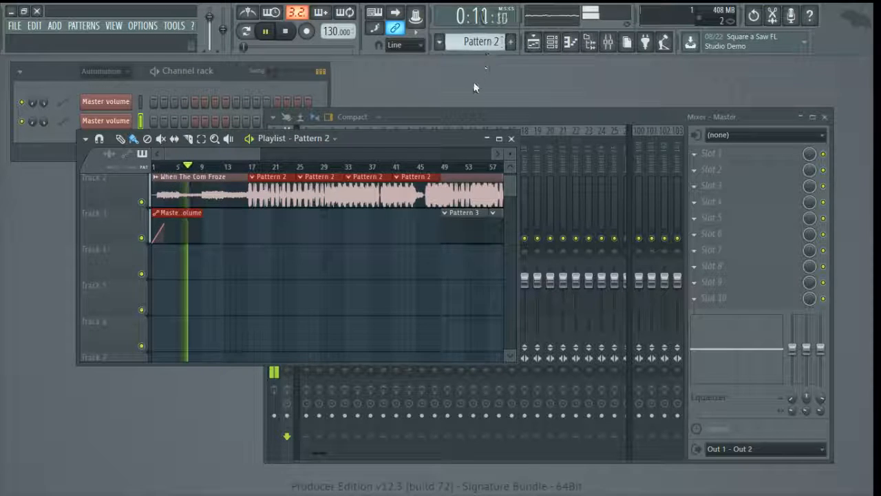
key(Delete)
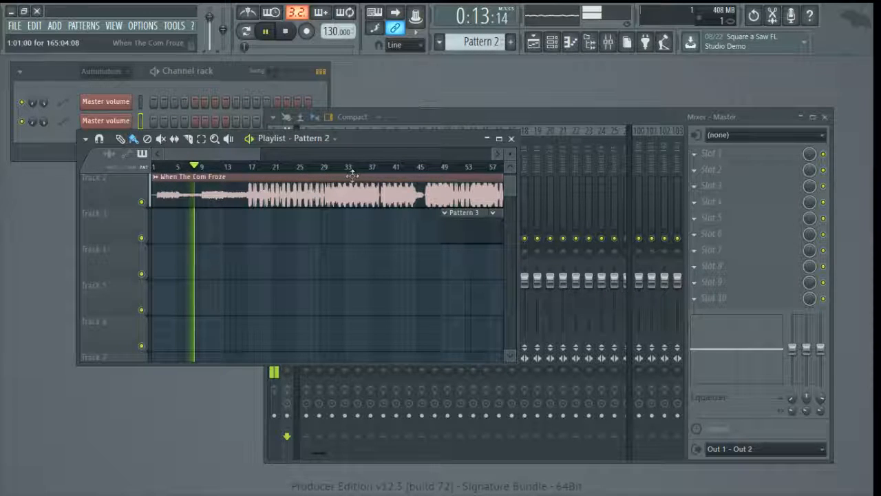
key(ctrl+z)
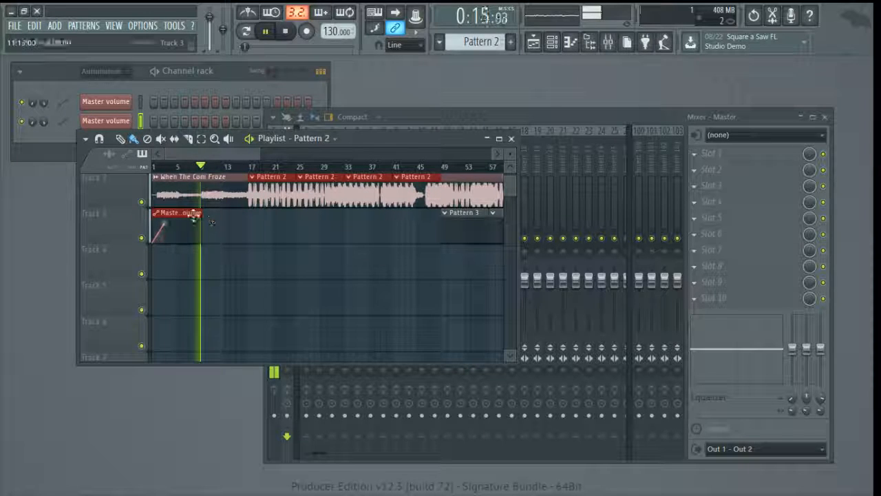
right_click(277, 191)
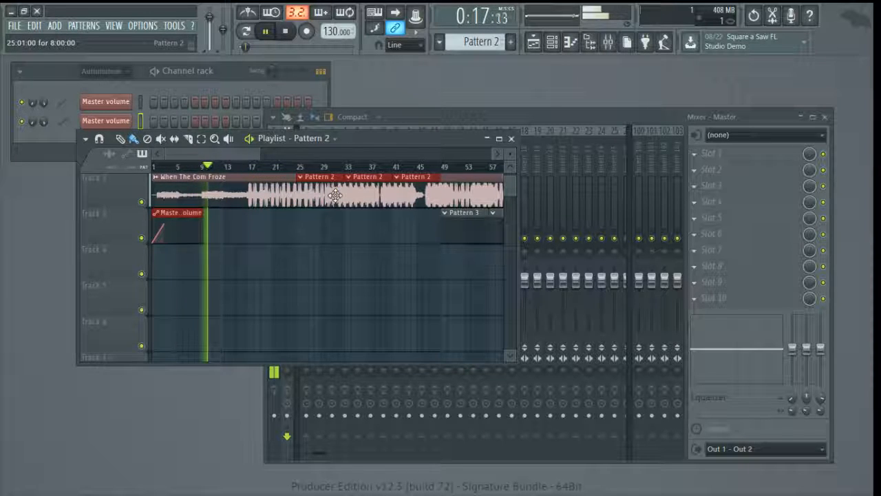
right_click(334, 196)
right_click(373, 195)
right_click(418, 194)
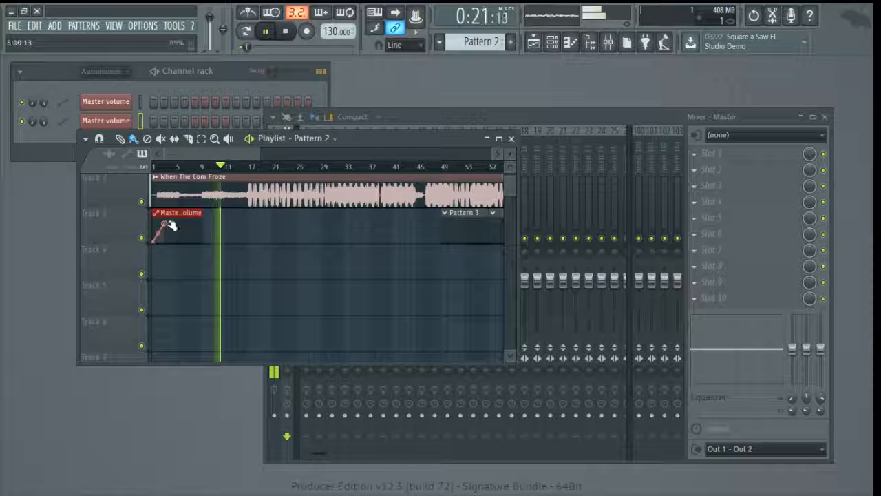
- Shorten the Master volume automation clip to end at about bar 4, and stop playback
drag(205, 212, 177, 215)
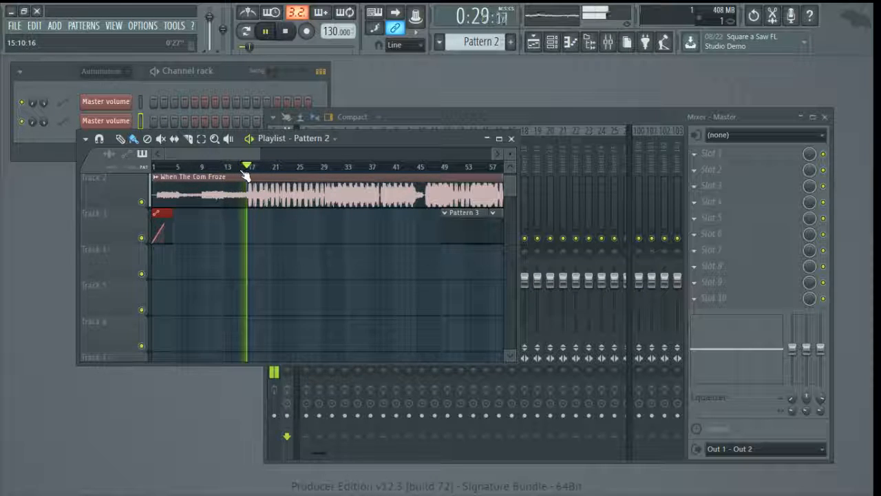
key(space)
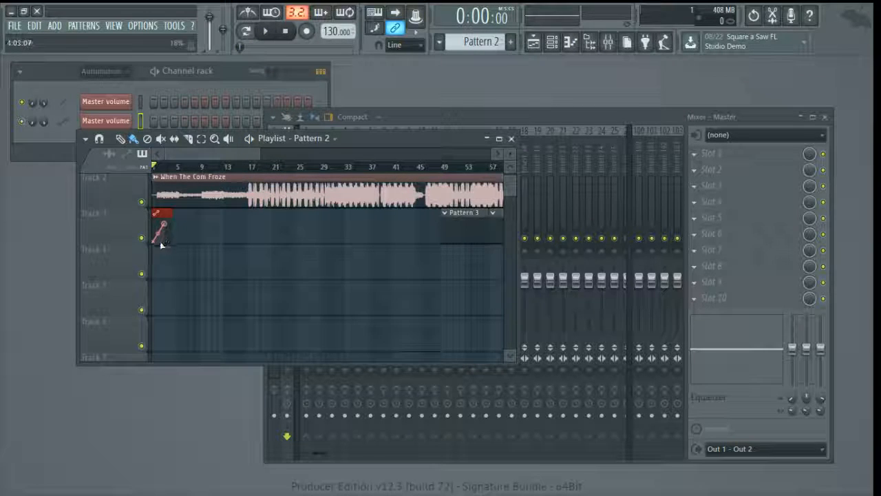
- Audition the song from about bar 15 through the section change near bar 17
click(236, 167)
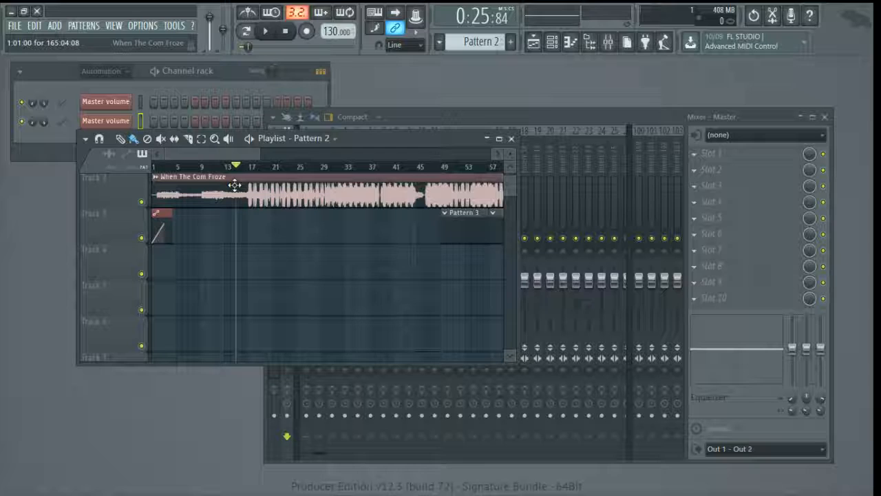
key(space)
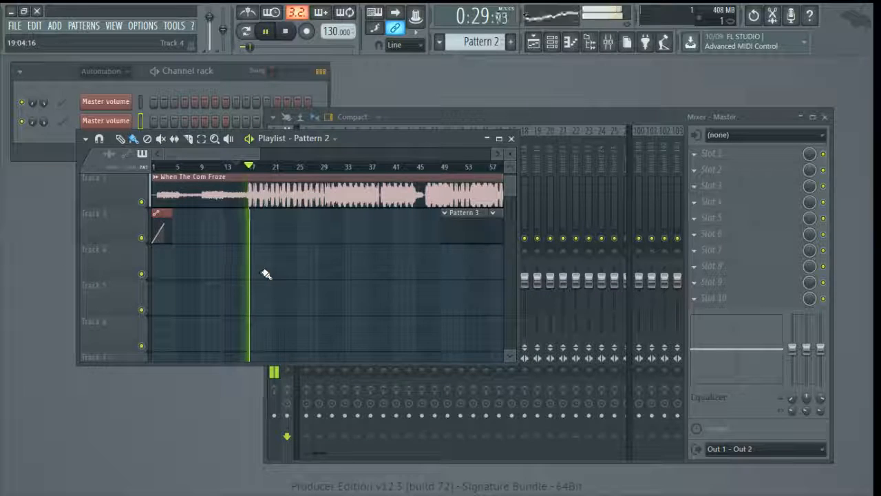
key(space)
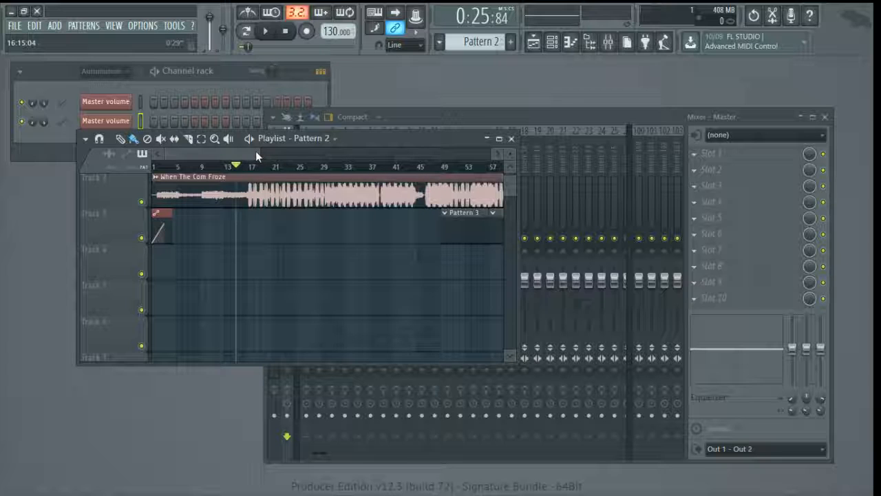
drag(256, 153, 221, 146)
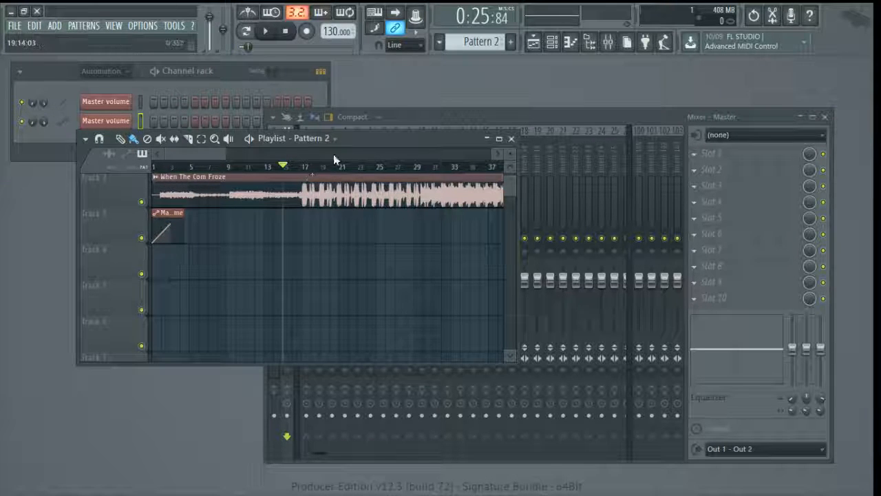
- Add the Gross Beat effect to slot 2 of the mixer's Master track
click(457, 122)
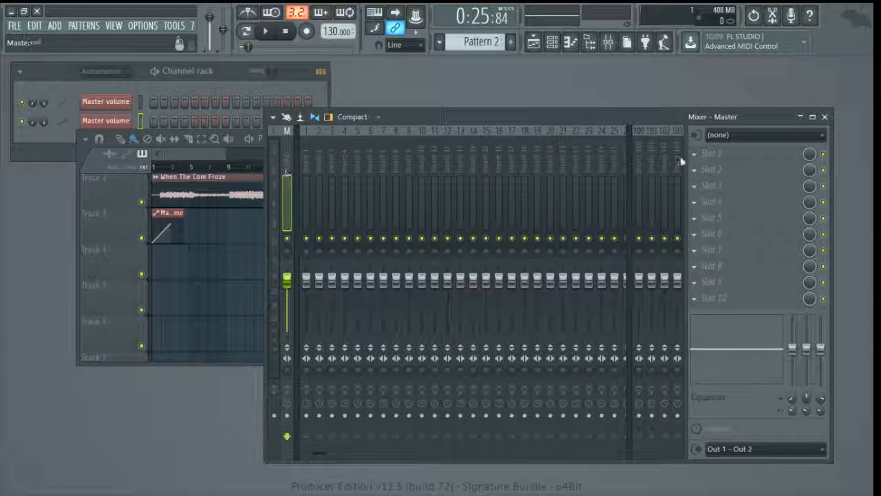
click(712, 153)
click(723, 237)
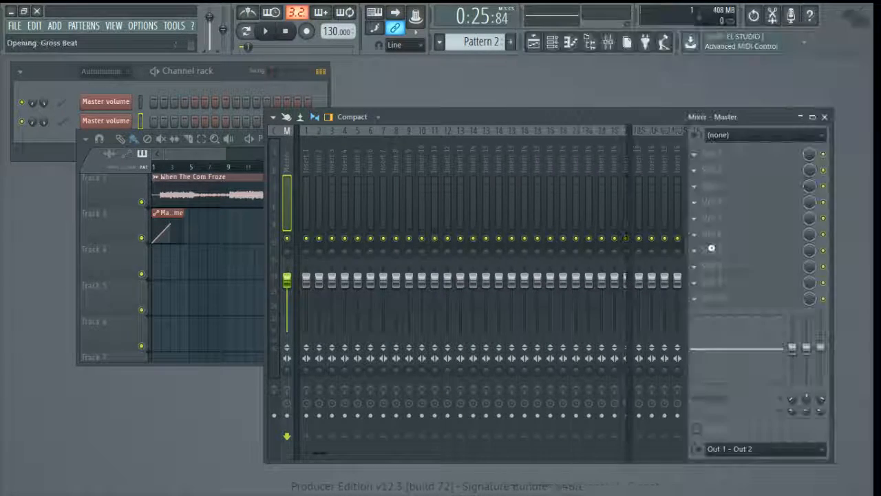
drag(131, 166, 160, 158)
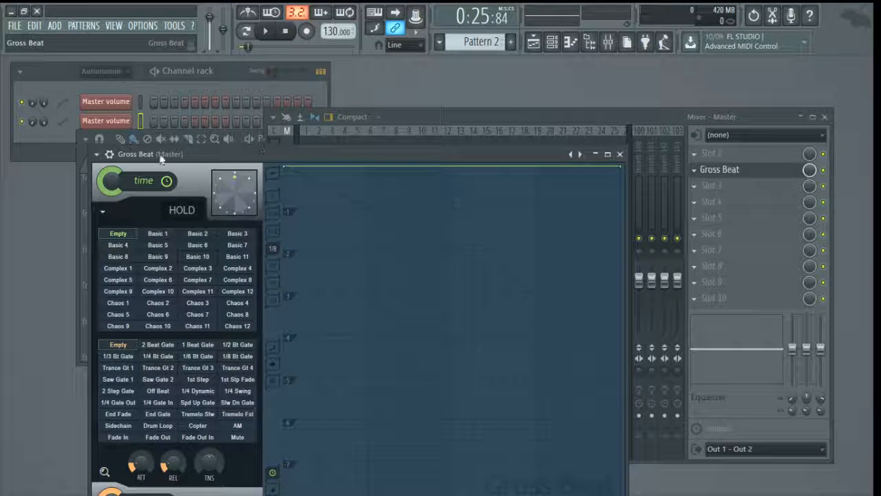
- Load the Momentary preset in Gross Beat and play the song from about bar 15 with it
click(97, 154)
mouse_move(234, 192)
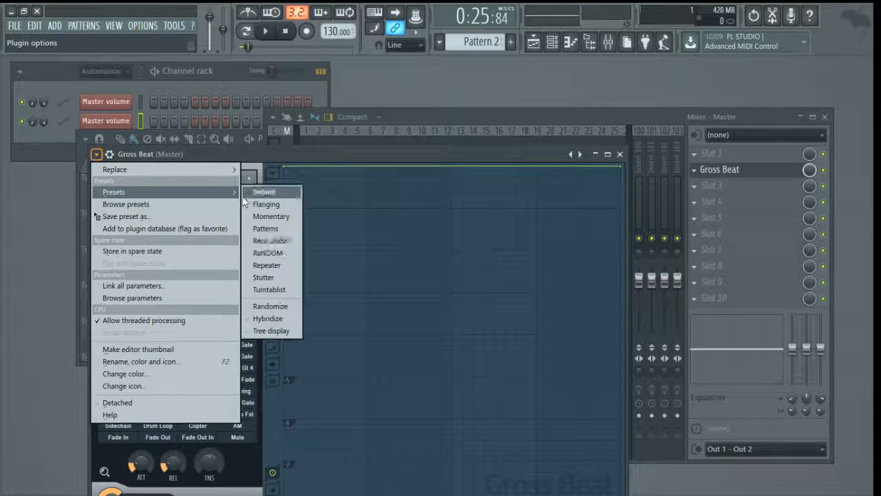
click(281, 220)
key(space)
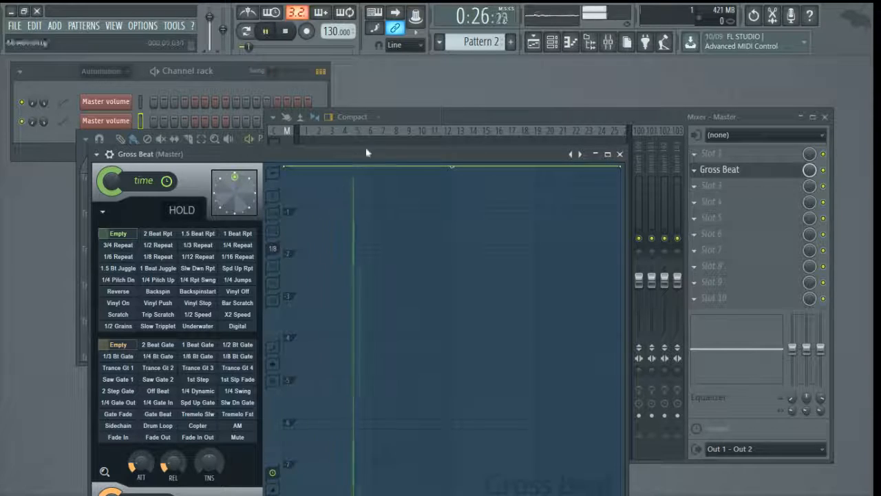
key(space)
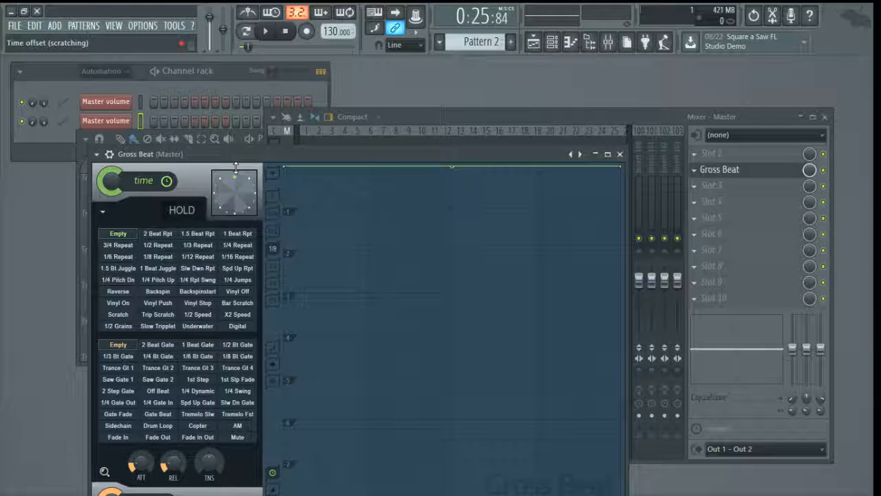
- Create an automation clip for Gross Beat's time slot selection from its Empty slot
right_click(119, 235)
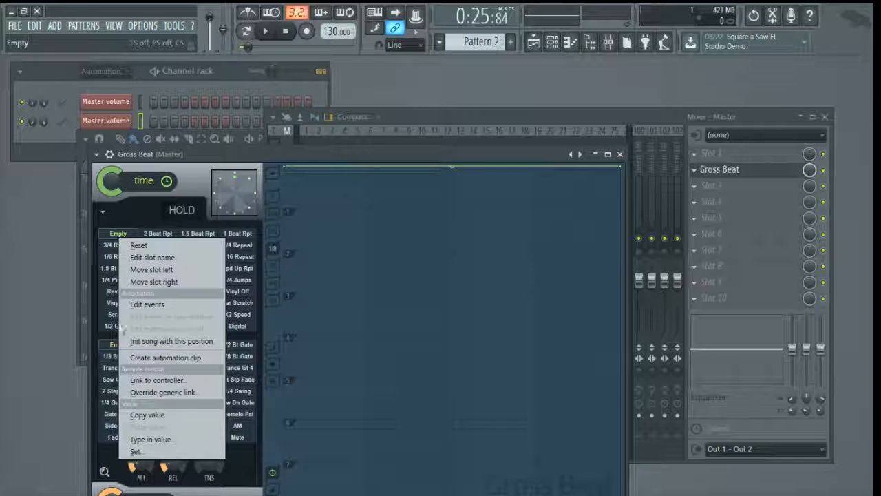
click(153, 359)
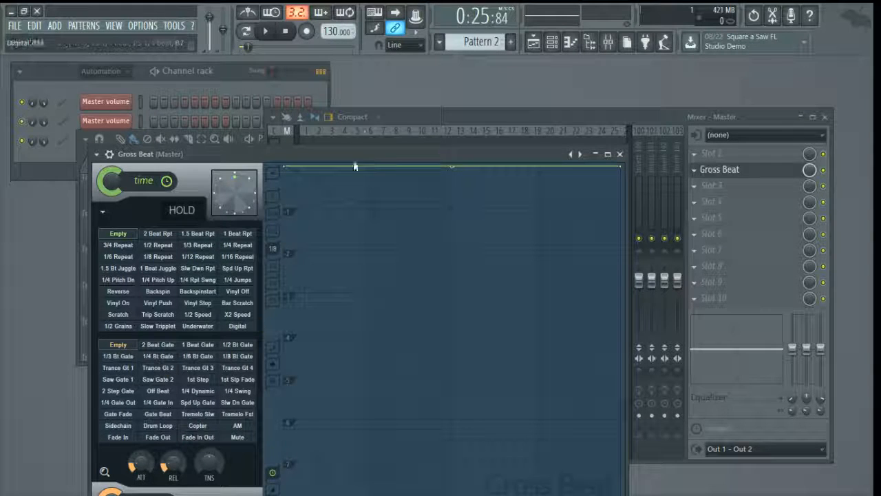
- During playback, add three rising points between bars 13 and 17 of the playlist's Time slot clip, then lower the bar 13 point to the bottom
click(114, 26)
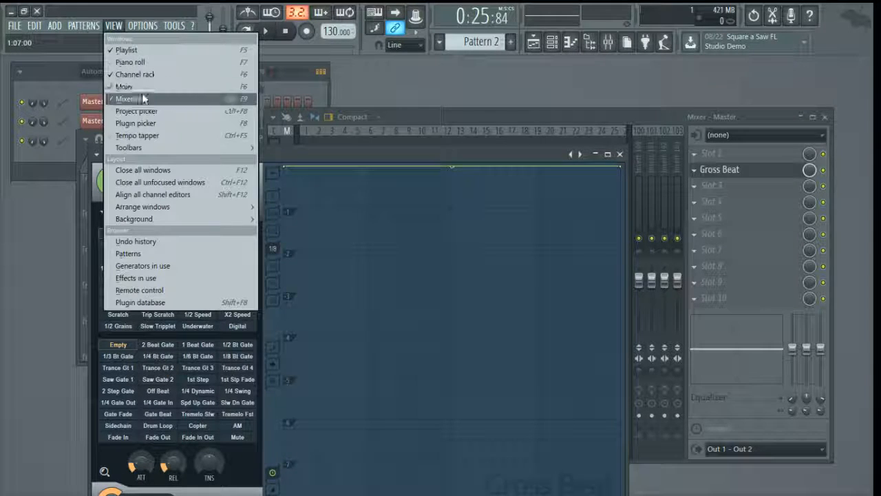
click(124, 54)
key(space)
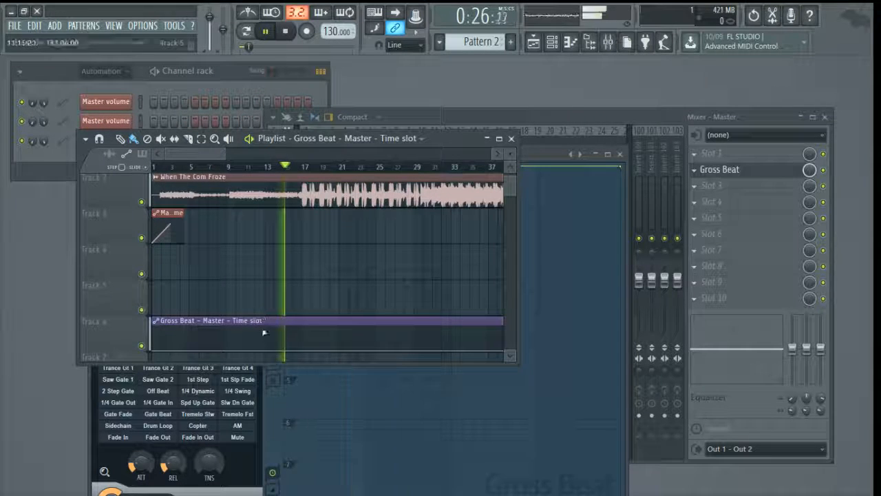
right_click(266, 343)
right_click(277, 338)
right_click(287, 331)
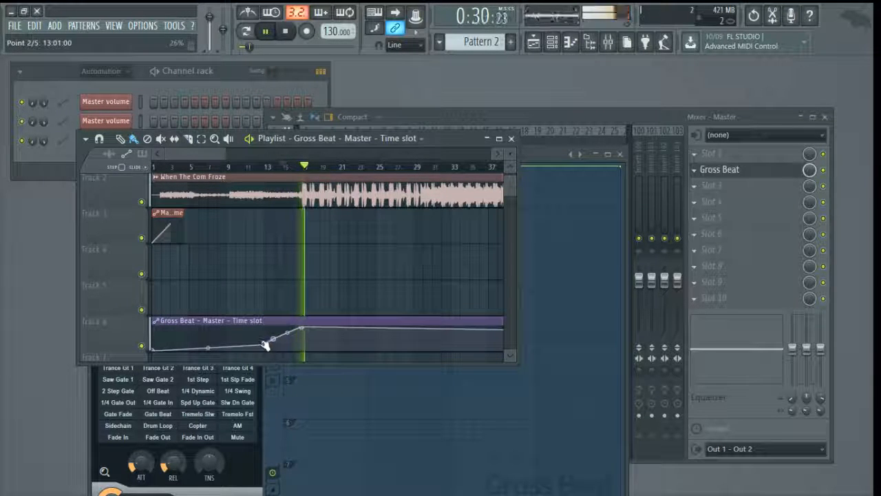
drag(264, 345, 269, 358)
key(space)
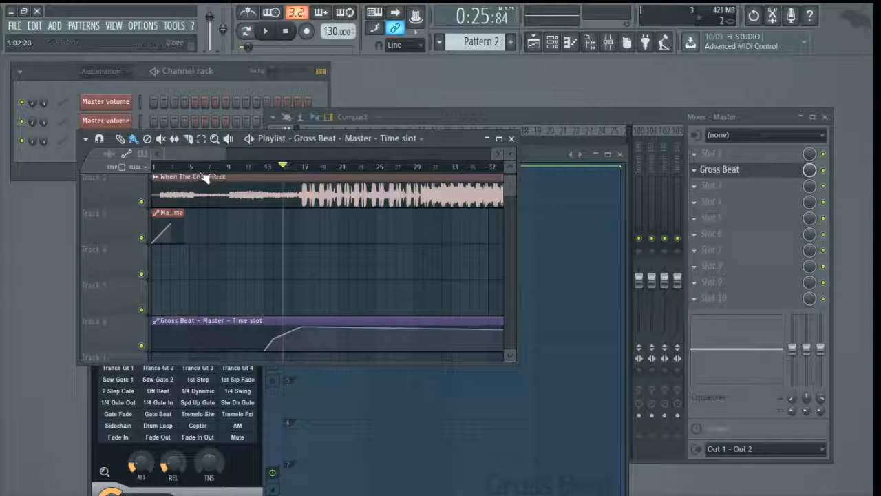
- Play the song from about bar 5 and reshape the Time slot clip into a short ramp peaking at bar 17, flat before and after
click(192, 166)
key(space)
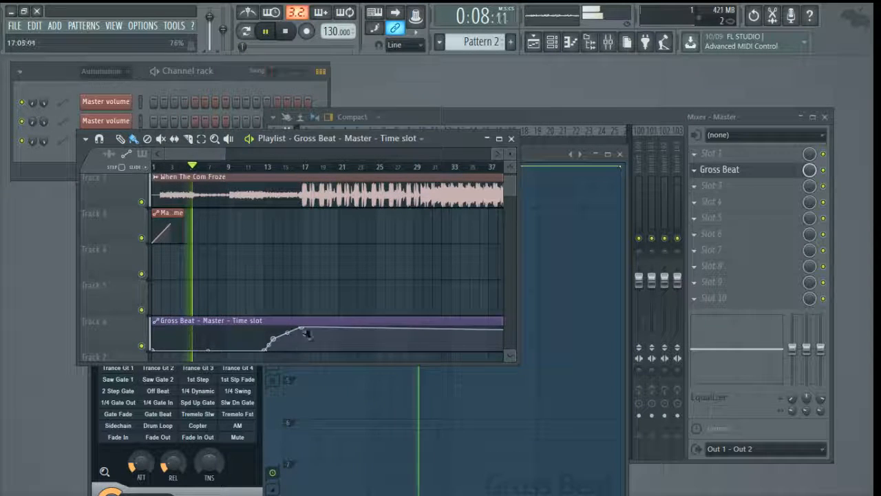
drag(304, 331, 279, 349)
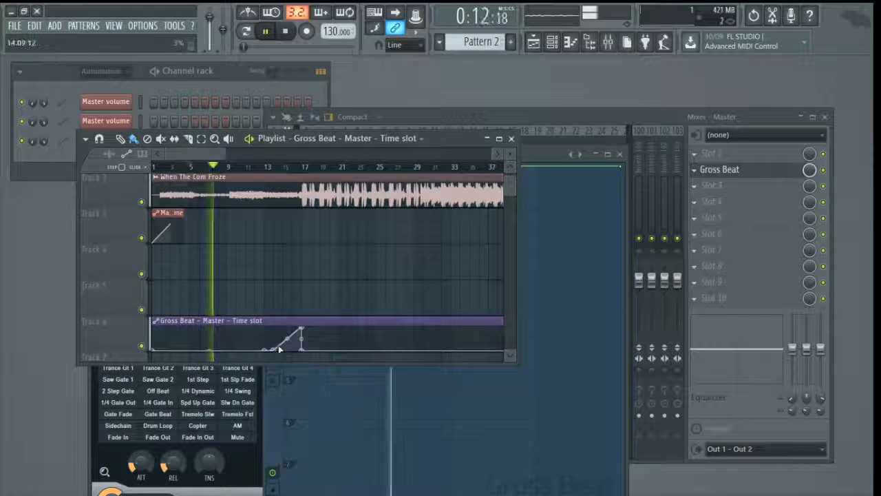
right_click(283, 349)
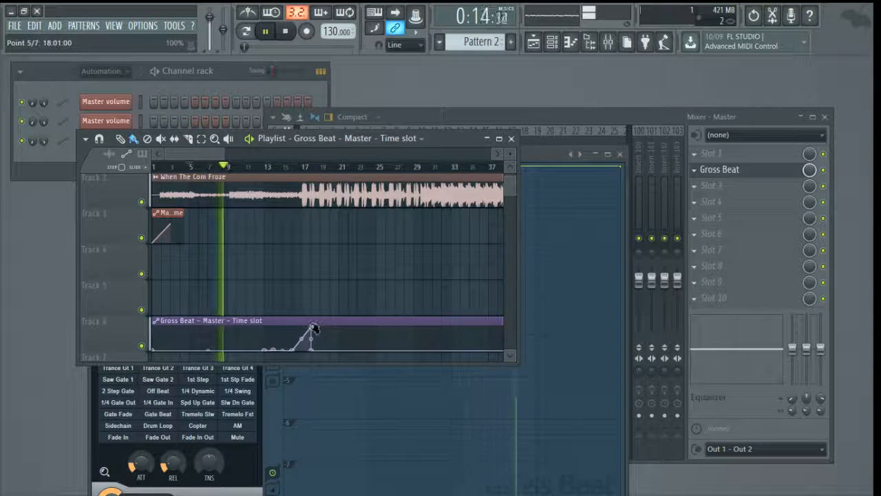
drag(313, 329, 300, 329)
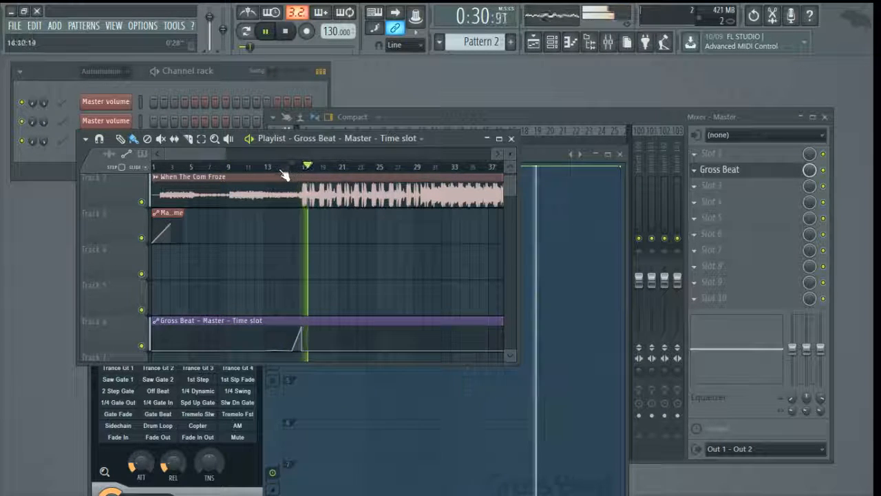
- Audition the Time slot ramp from about bar 15 and lower its bar 17 peak in the maximized playlist
click(283, 169)
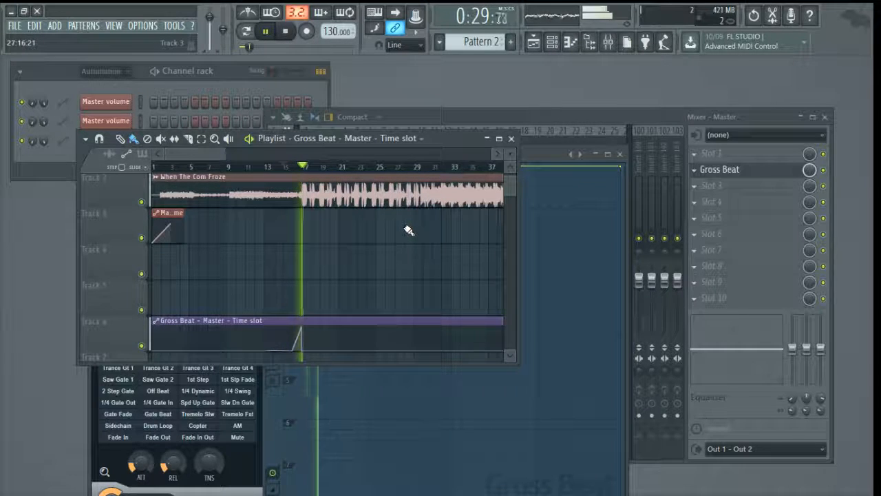
key(space)
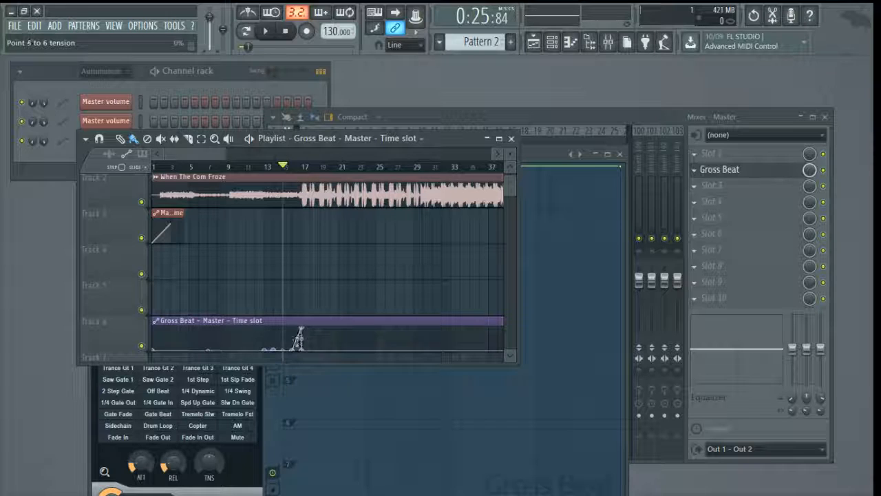
double_click(450, 139)
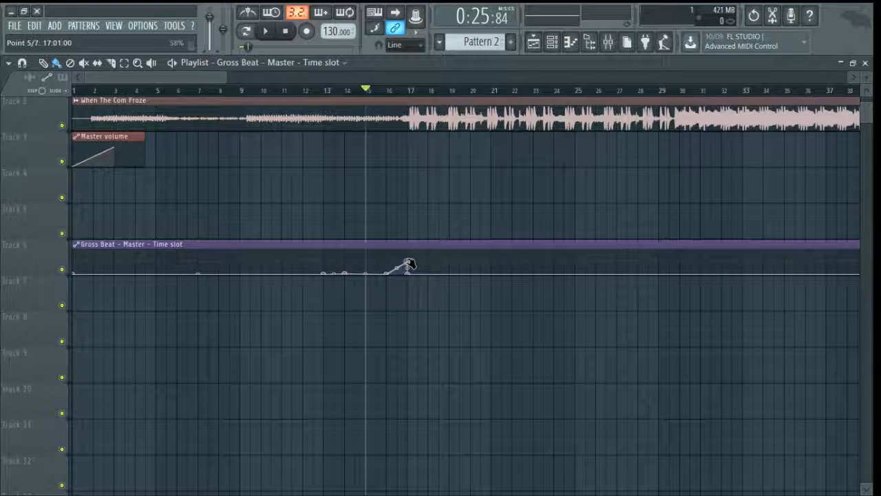
key(space)
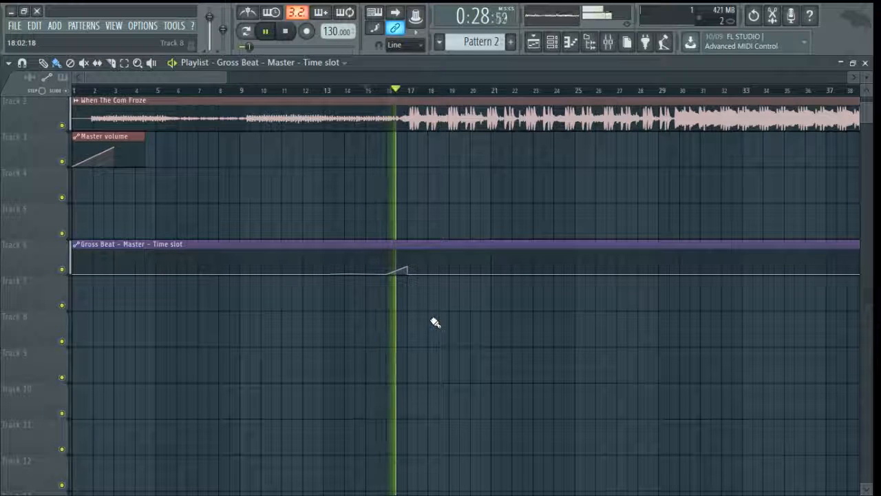
key(space)
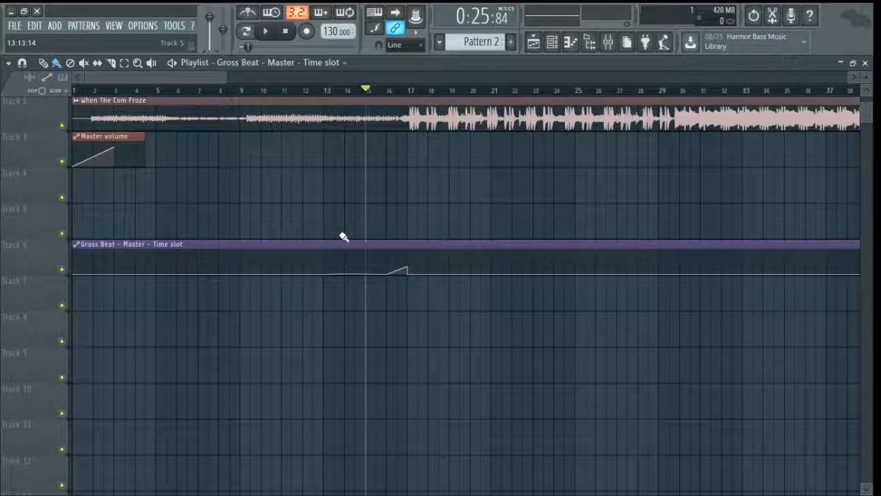
- Delete the Gross Beat Time slot clip and the Master volume automation clip from the playlist
right_click(345, 245)
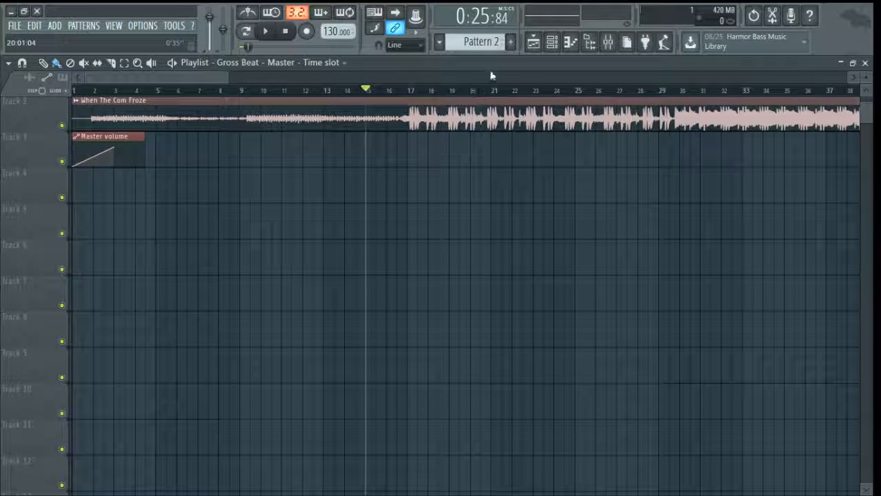
double_click(462, 65)
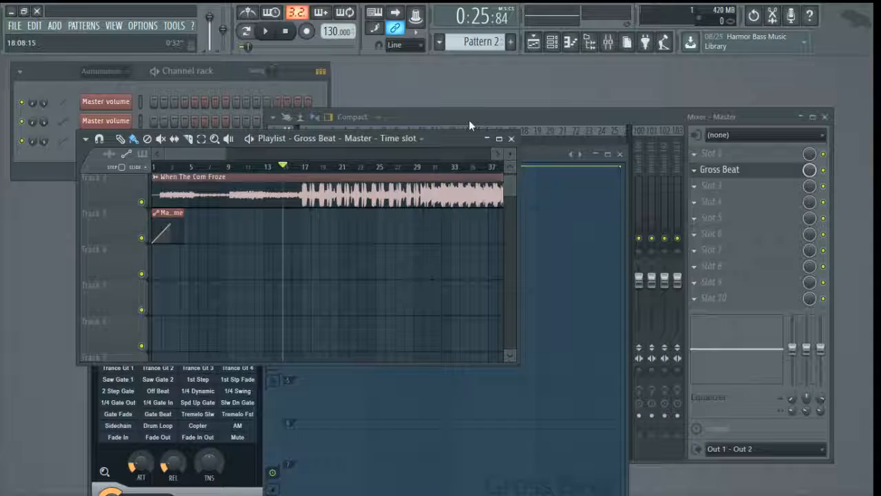
drag(454, 139, 437, 94)
click(519, 156)
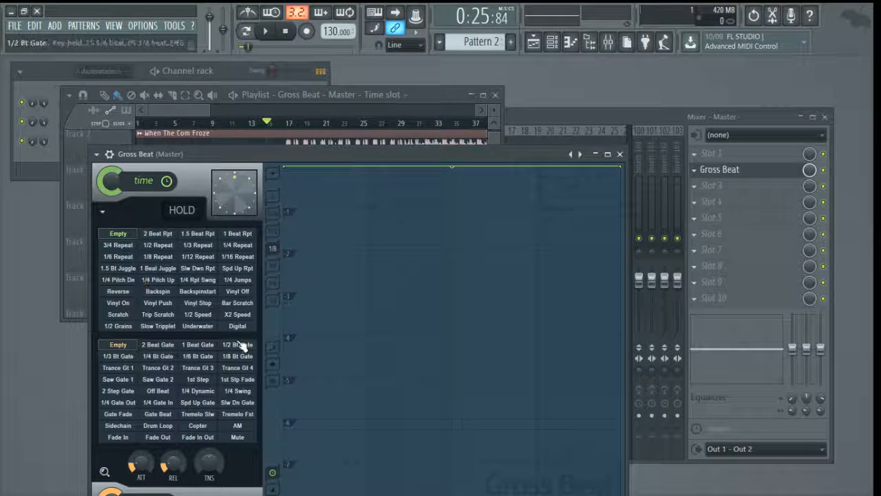
click(249, 246)
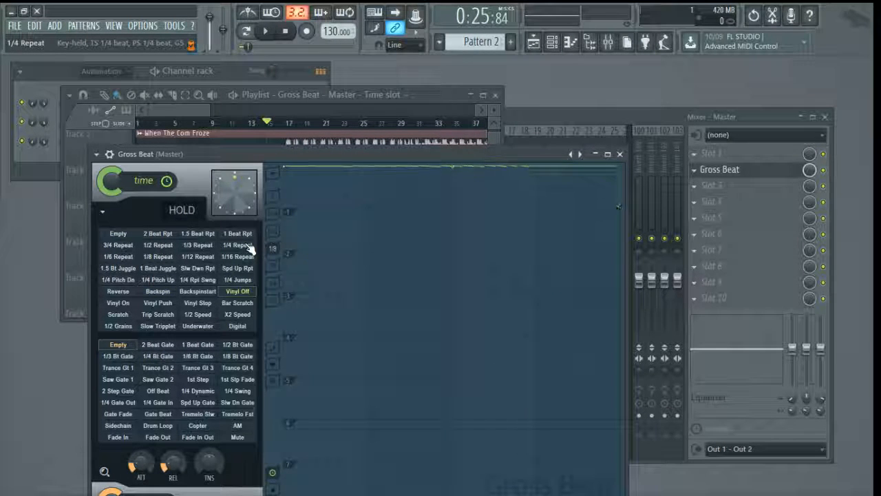
click(452, 97)
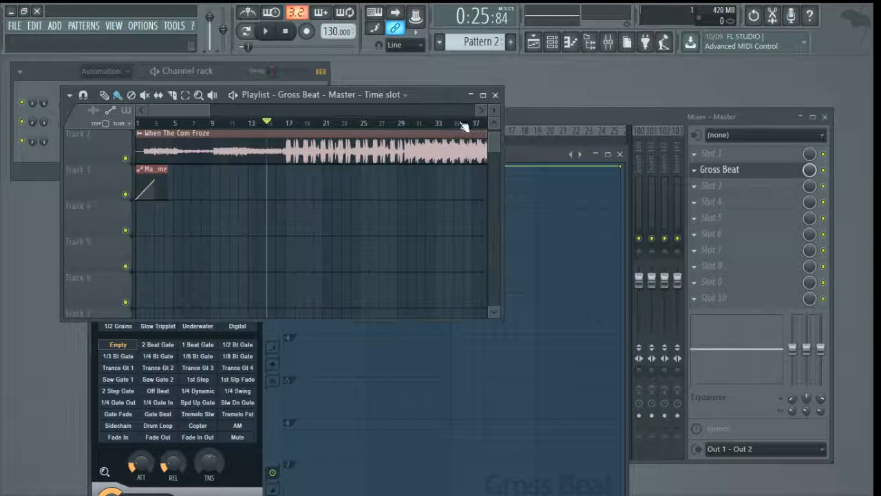
right_click(146, 200)
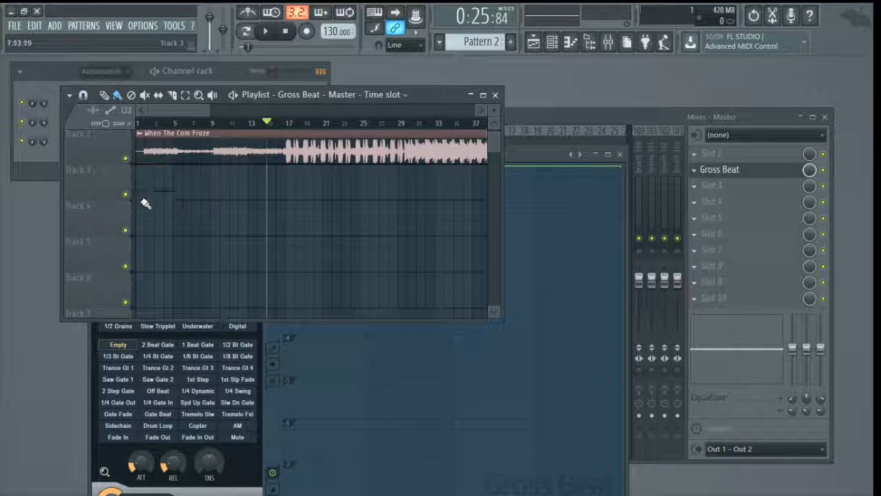
- Select the 1/2 Speed time slot in Gross Beat on the Master track
click(707, 114)
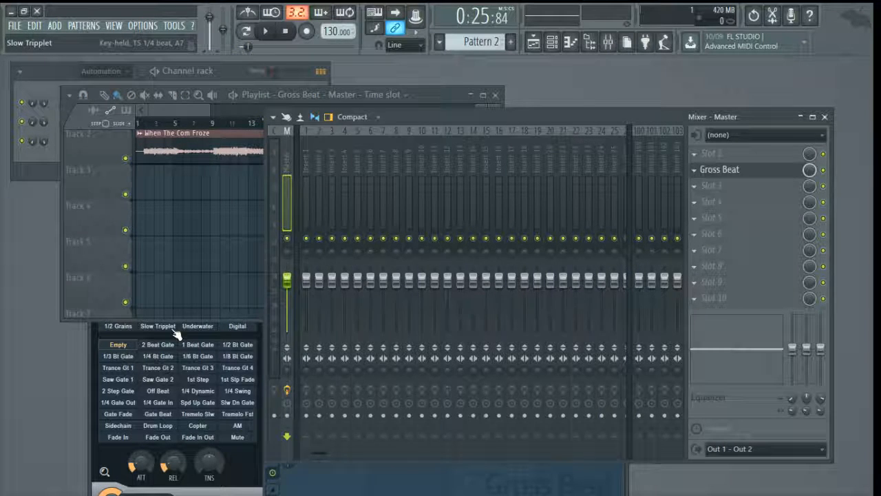
click(177, 332)
click(198, 314)
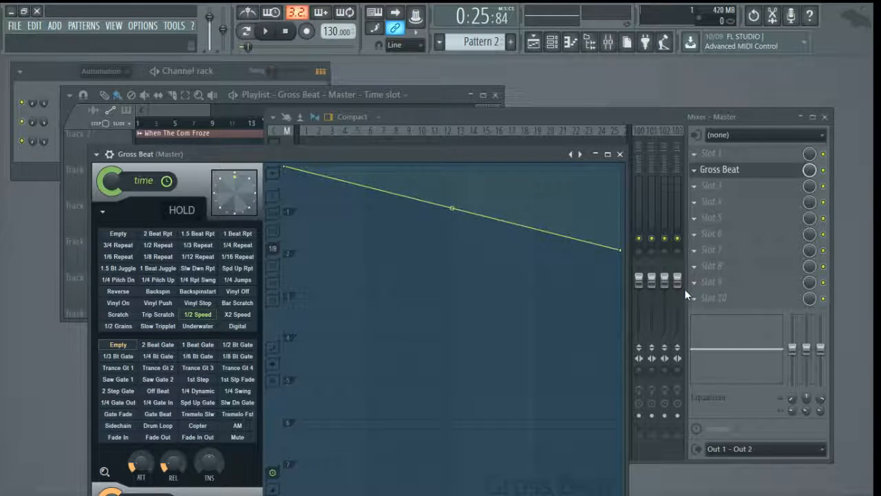
- Create an automation clip for the mix level of the Master track's Gross Beat and bring the playlist forward
click(771, 117)
right_click(810, 169)
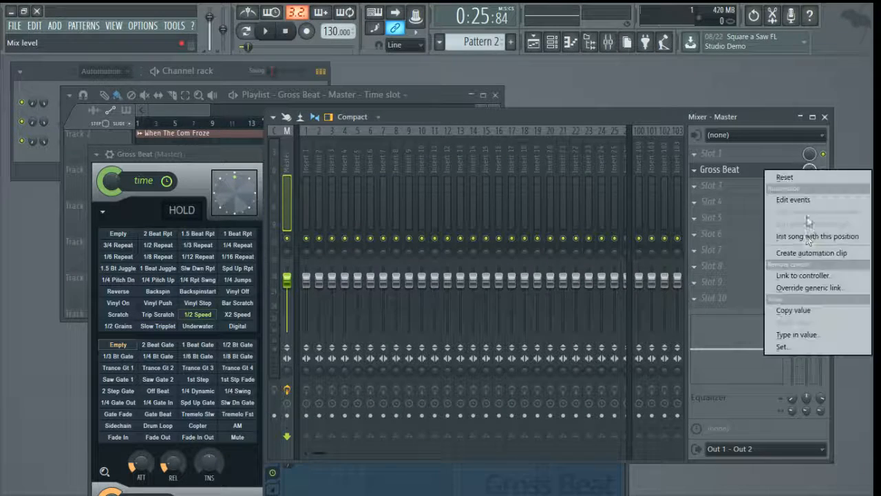
click(809, 253)
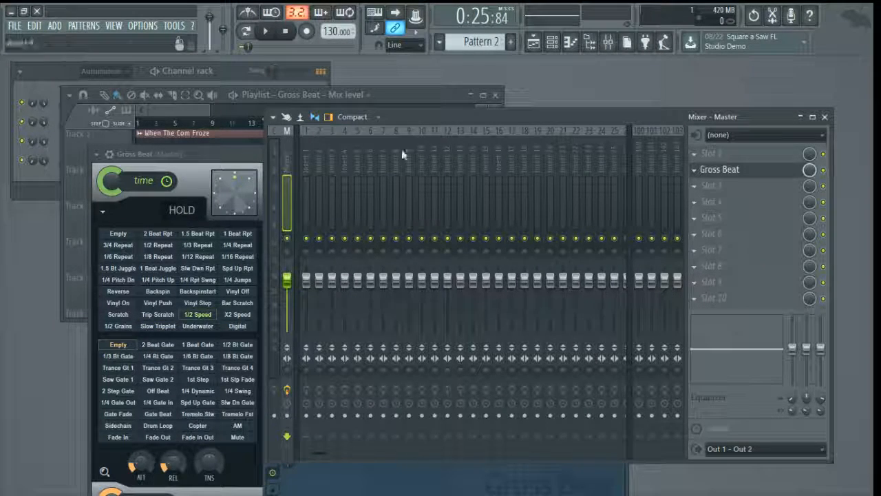
click(84, 26)
click(127, 39)
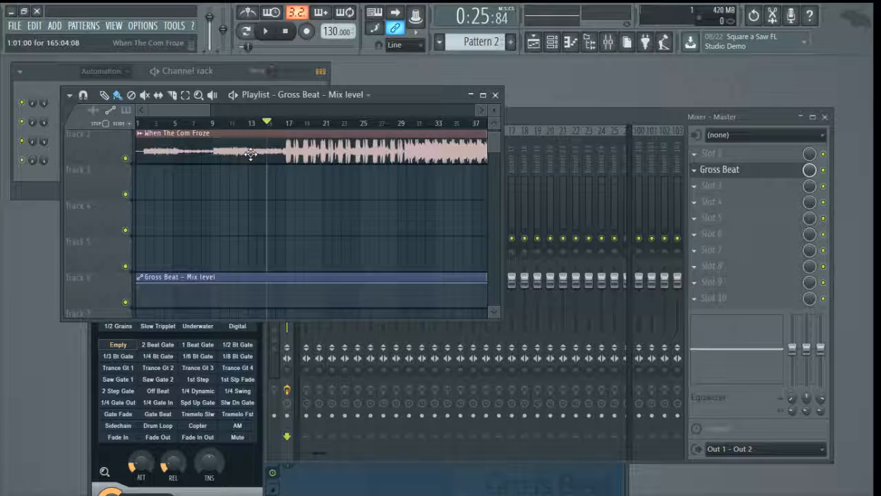
- Add a point near bar 17 to the Gross Beat Mix level clip and pull it down to 0%
drag(210, 112, 315, 112)
scroll(273, 280, down, 5)
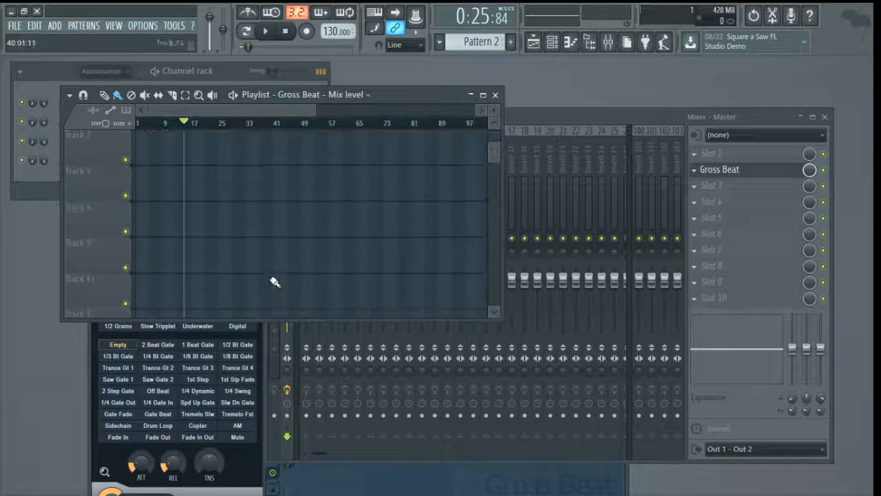
scroll(273, 280, up, 6)
drag(199, 112, 180, 115)
scroll(176, 211, down, 5)
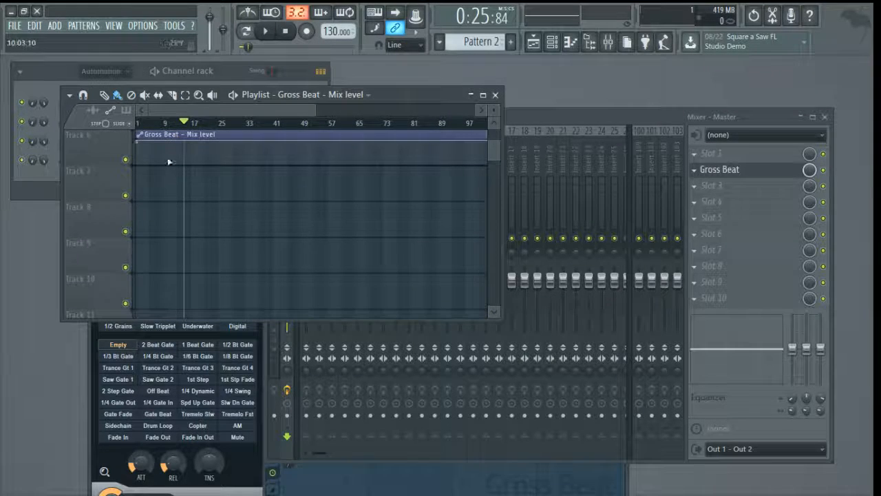
scroll(170, 162, up, 3)
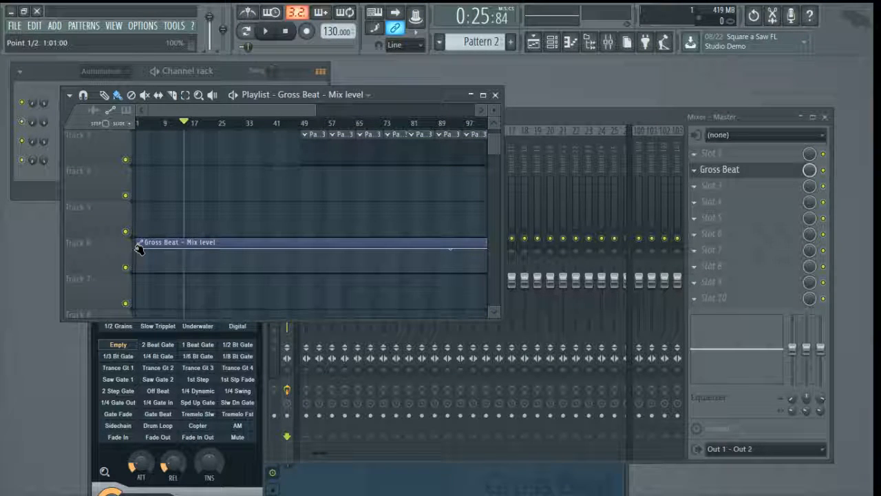
right_click(189, 258)
drag(188, 257, 190, 277)
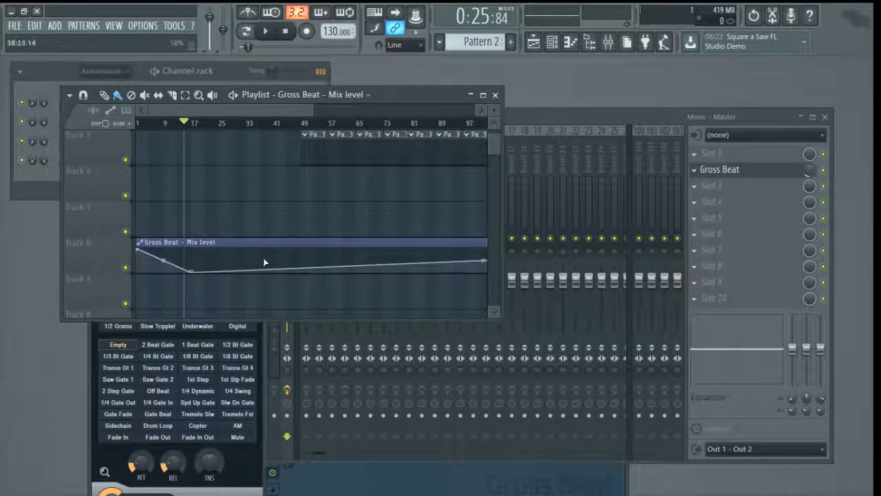
scroll(267, 258, up, 2)
scroll(267, 257, down, 2)
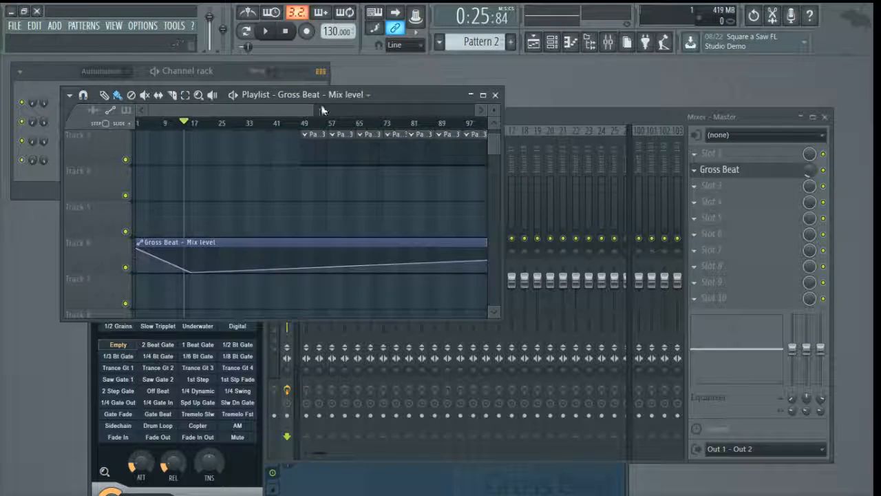
- Align the Mix level clip's low point with the section change at bar 17 and bend the descent before it into an upward-bowed curve
drag(318, 107, 218, 107)
scroll(266, 190, up, 1)
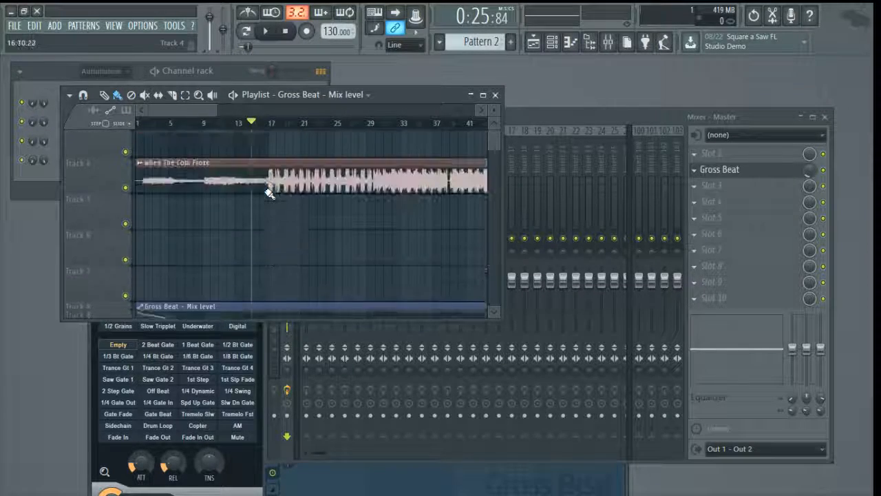
mouse_move(269, 309)
mouse_down()
mouse_move(277, 310)
mouse_move(257, 310)
mouse_up()
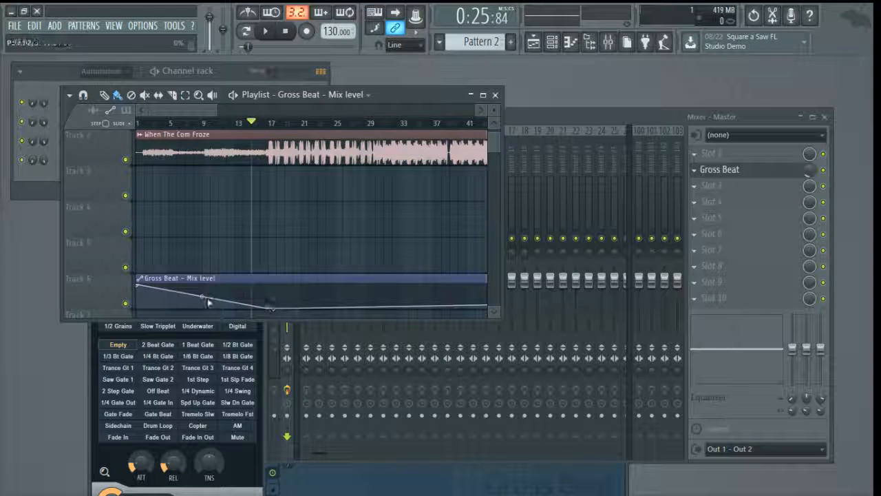
drag(201, 297, 201, 289)
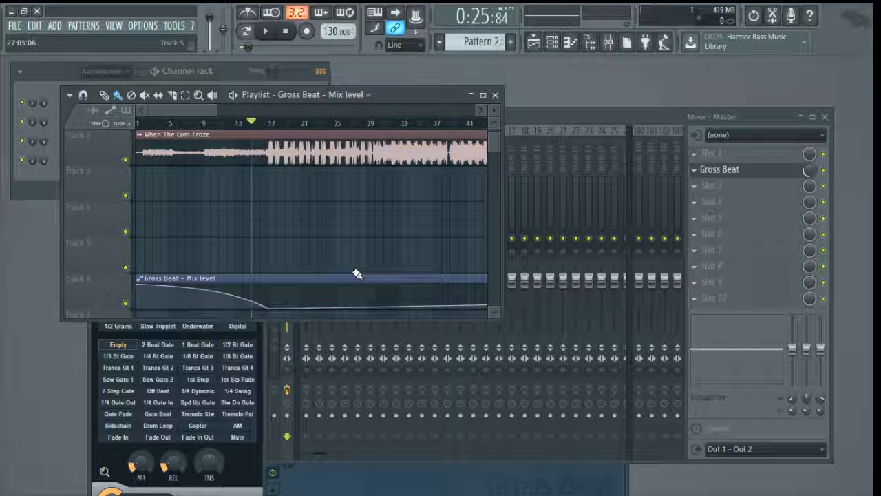
- Lower the Mix level clip's end point to the bottom so the level stays at zero after bar 17, and maximize the playlist
drag(203, 112, 479, 131)
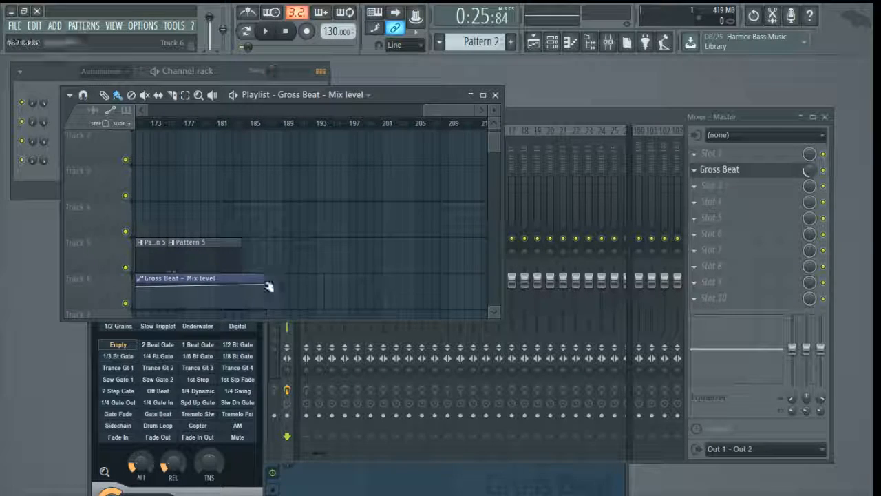
drag(267, 284, 269, 308)
drag(435, 111, 106, 130)
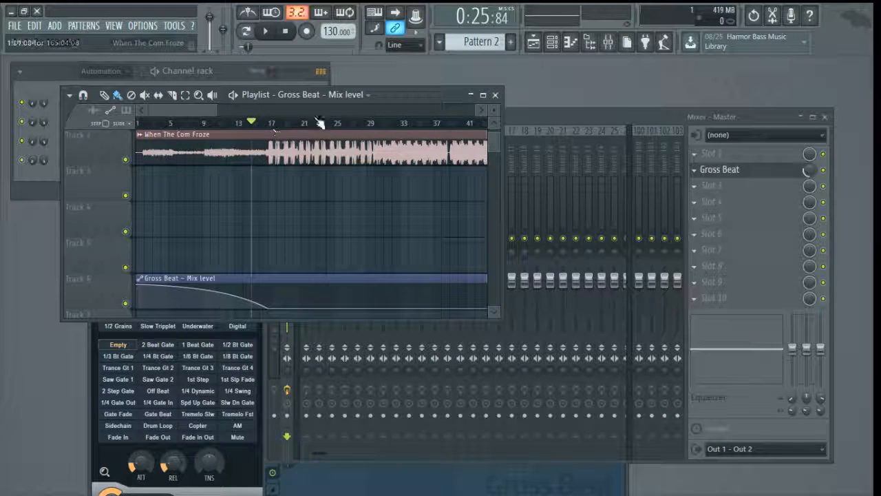
double_click(423, 95)
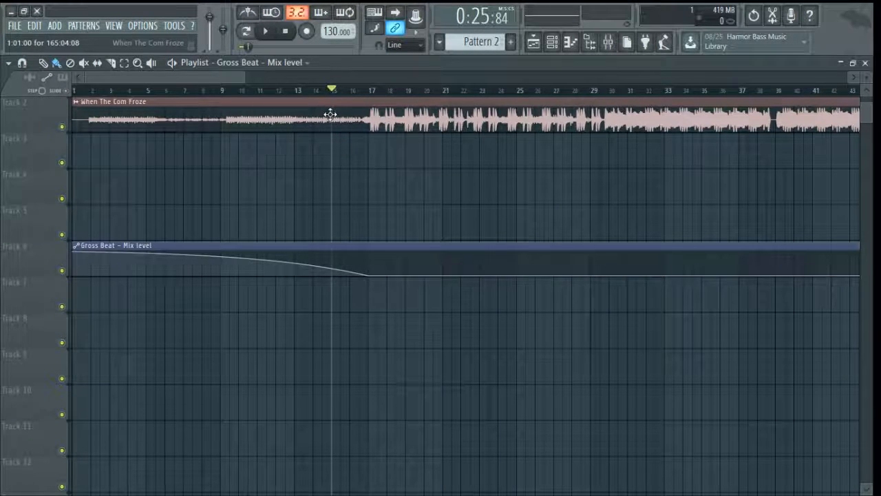
- Add a point at bar 14 to the Gross Beat Mix level clip, raise it slightly and adjust the curve tension before it
drag(244, 77, 309, 77)
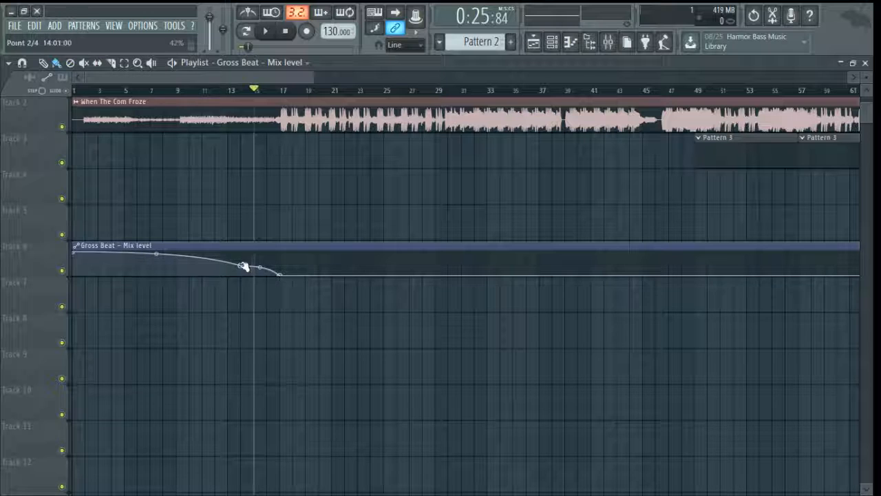
drag(244, 264, 244, 265)
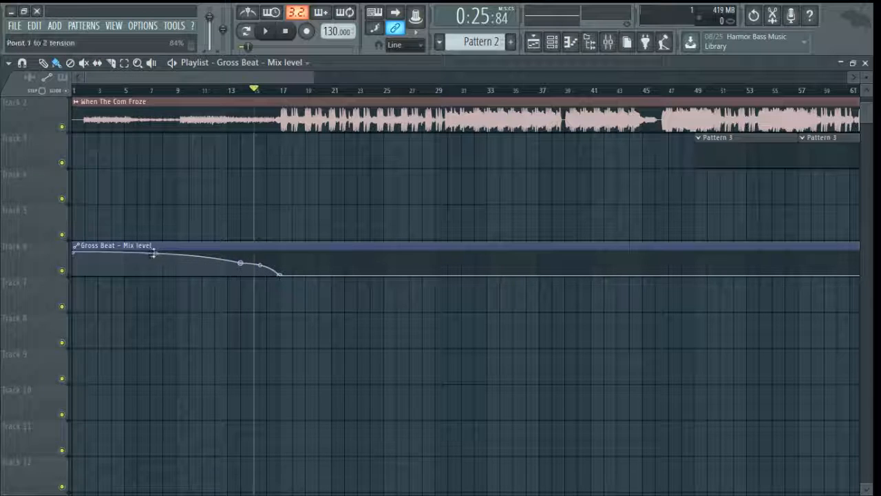
drag(154, 253, 154, 272)
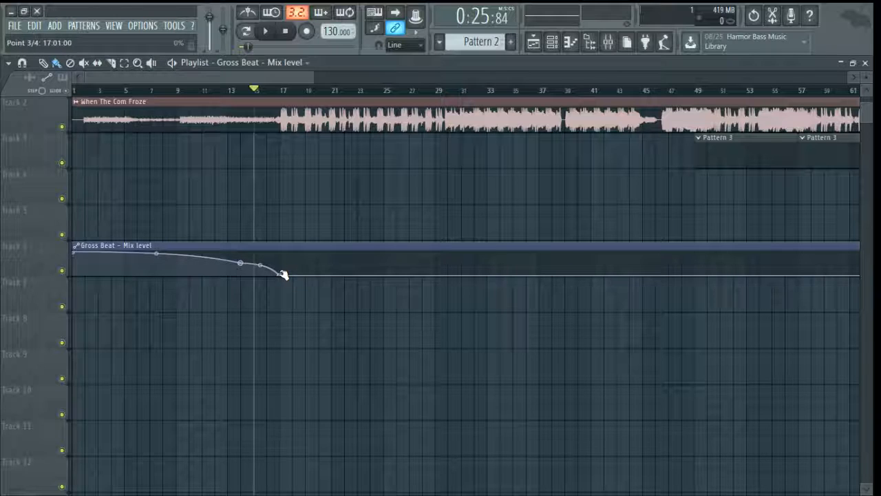
- Restore the maximized playlist to a smaller window and move it so Gross Beat's time slots are uncovered
double_click(438, 67)
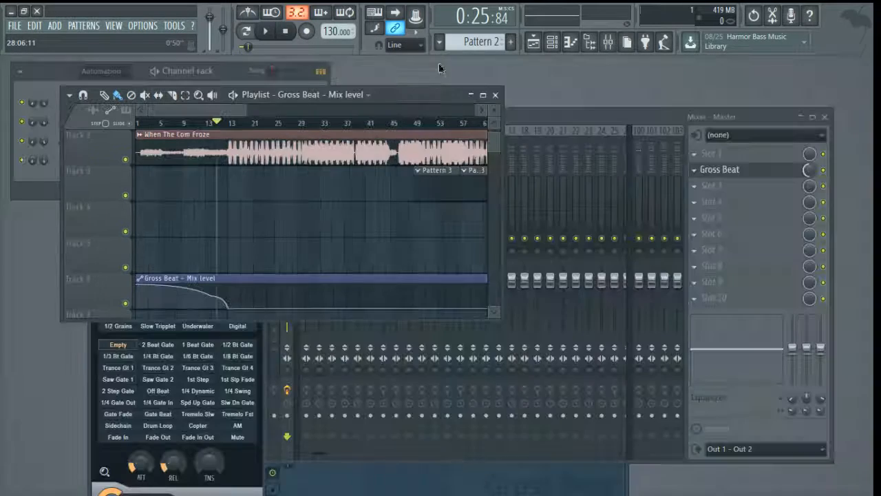
double_click(412, 94)
double_click(425, 66)
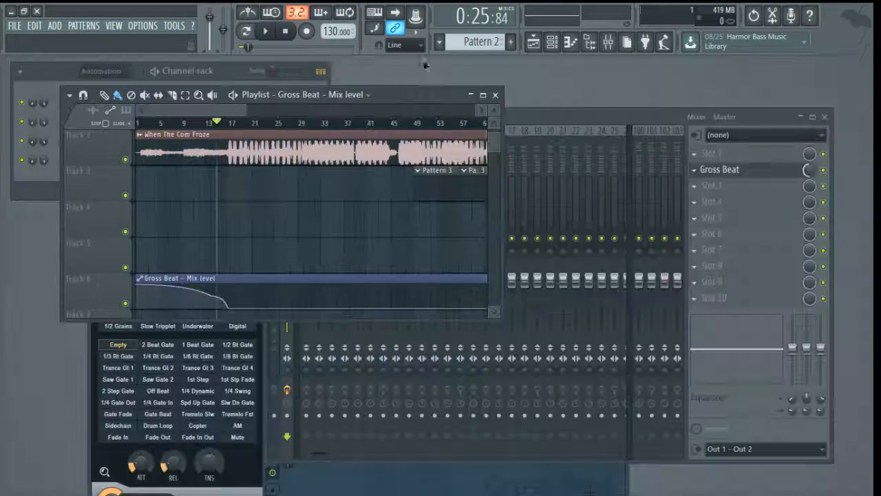
drag(404, 97, 649, 122)
- Play the song from the start to check which Gross Beat time slot is active, and stop playback
click(287, 32)
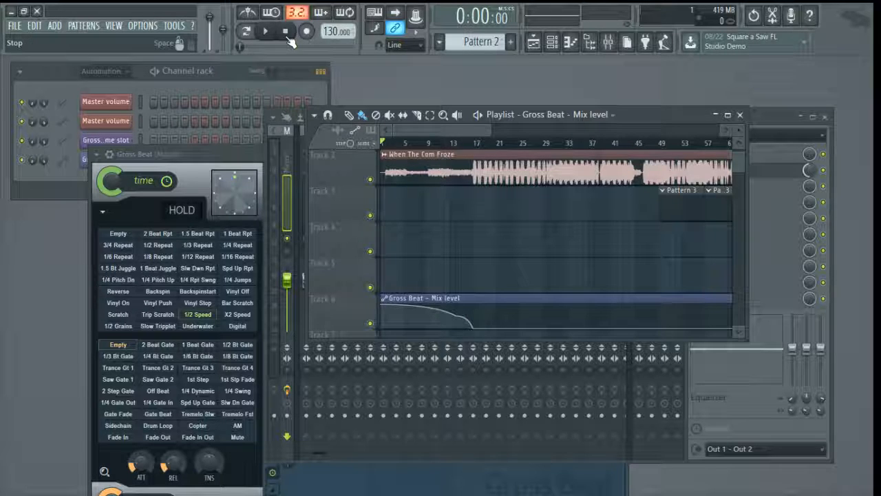
click(265, 31)
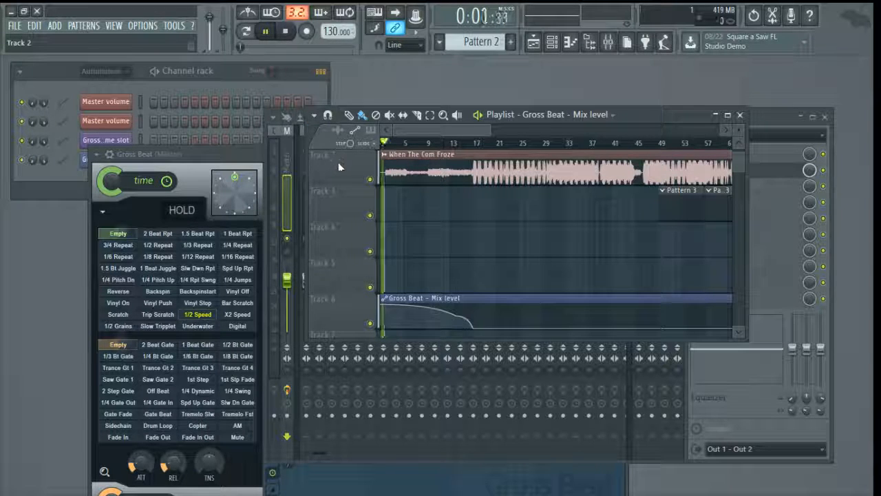
click(286, 38)
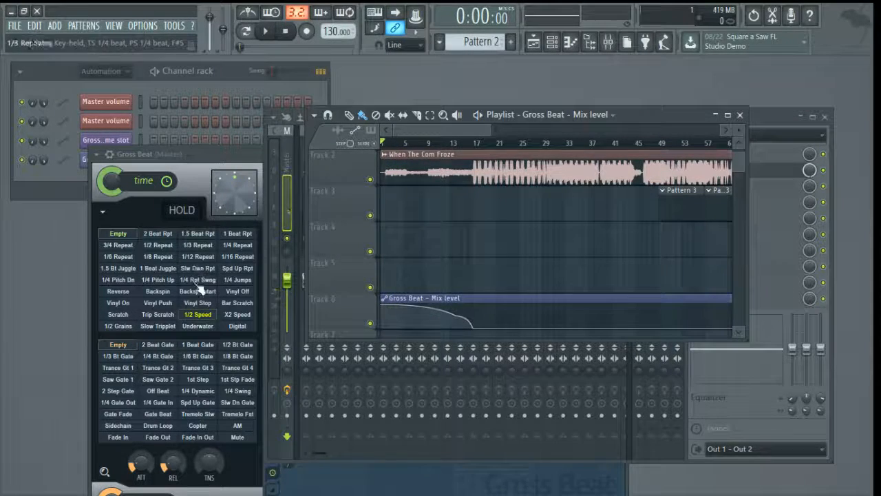
- Try selecting Gross Beat's 1/2 Speed time slot and playing the song from the start
click(198, 303)
click(199, 315)
click(274, 37)
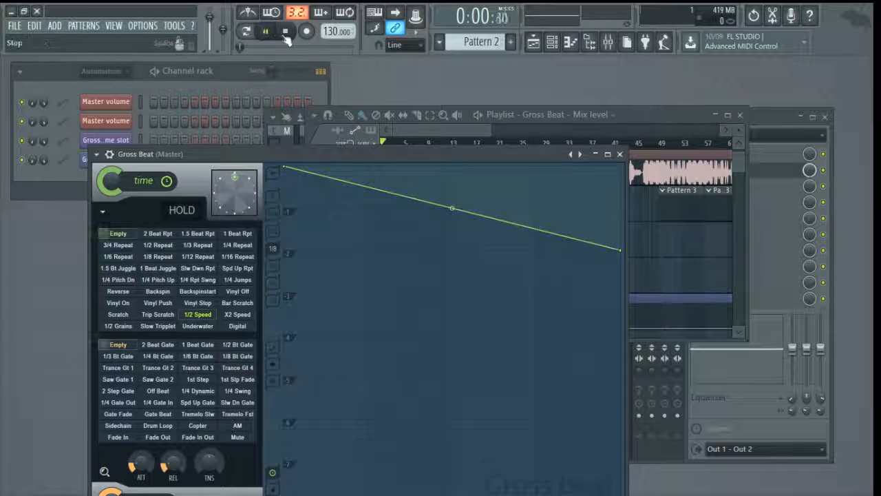
click(286, 37)
- Open the current project in the browser and expand its patterns to reach the initialized controls
click(114, 26)
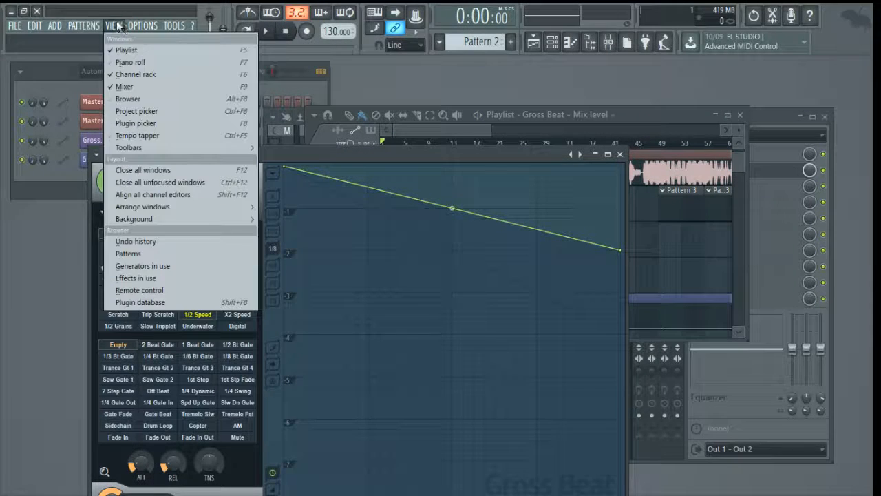
mouse_move(102, 26)
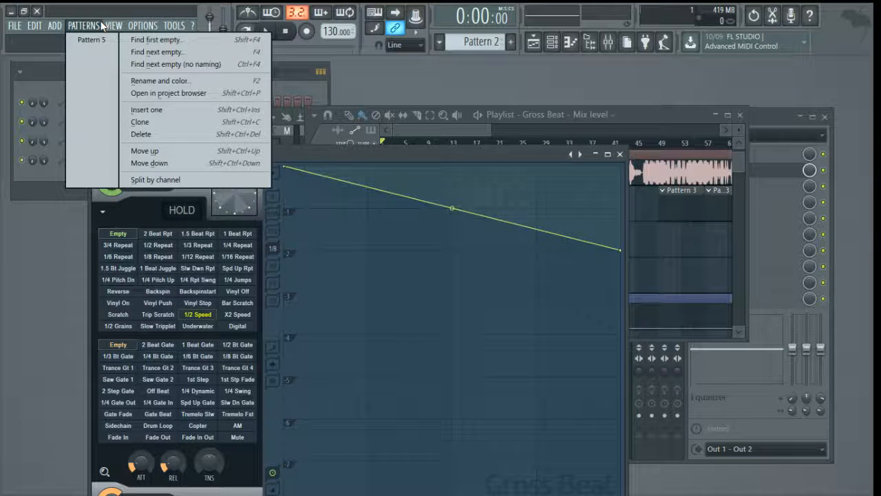
mouse_move(145, 26)
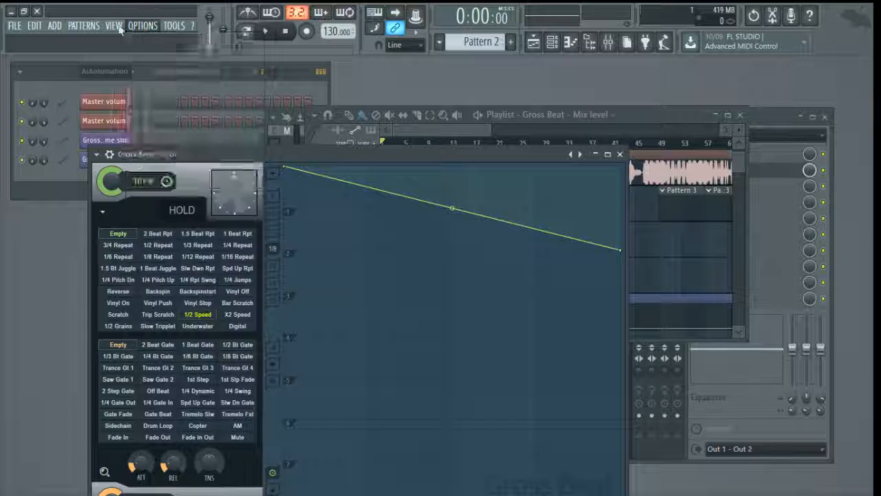
click(136, 101)
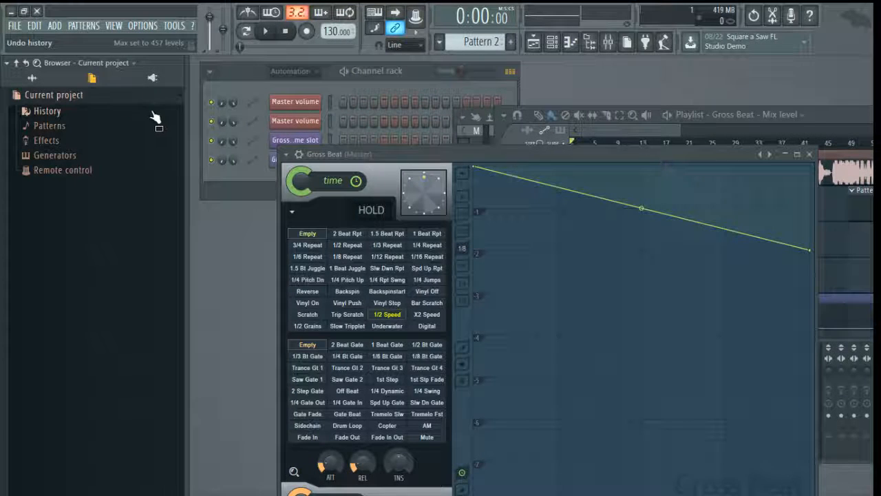
click(67, 125)
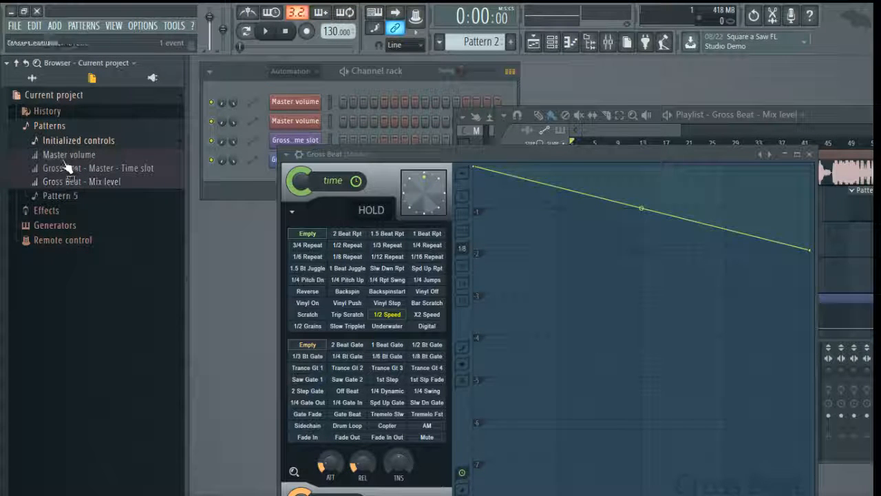
- Delete the initialized Master volume, Gross Beat time slot and Gross Beat mix level events, and inspect the contents of Pattern 5
click(87, 170)
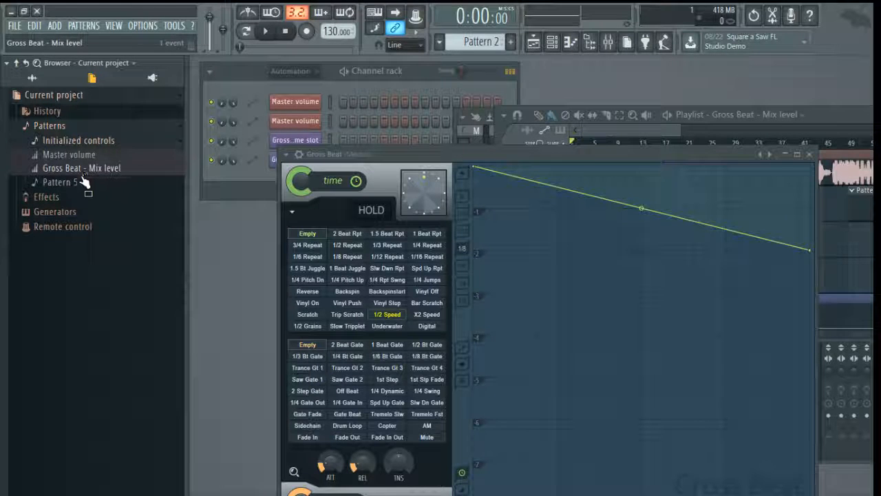
click(93, 171)
right_click(69, 154)
click(93, 153)
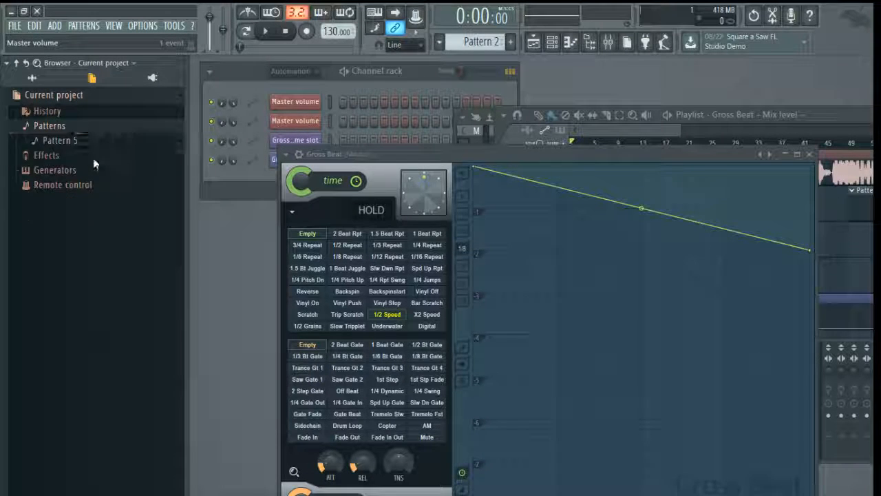
click(77, 143)
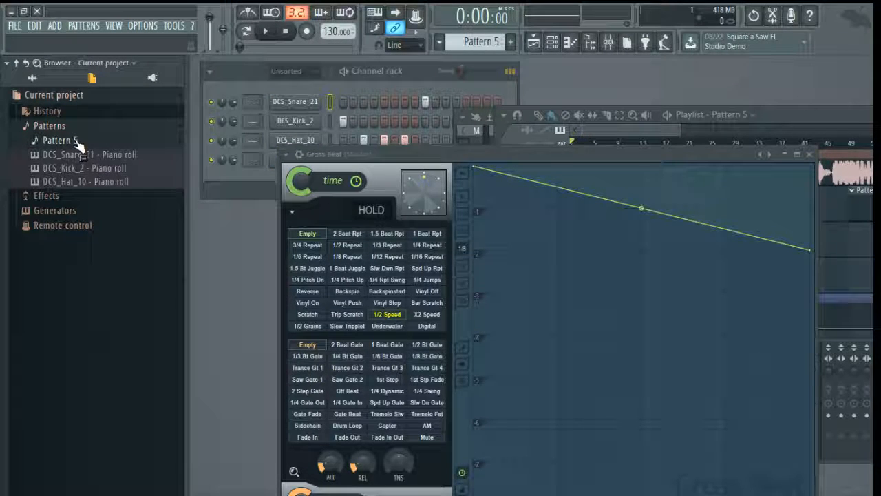
click(98, 139)
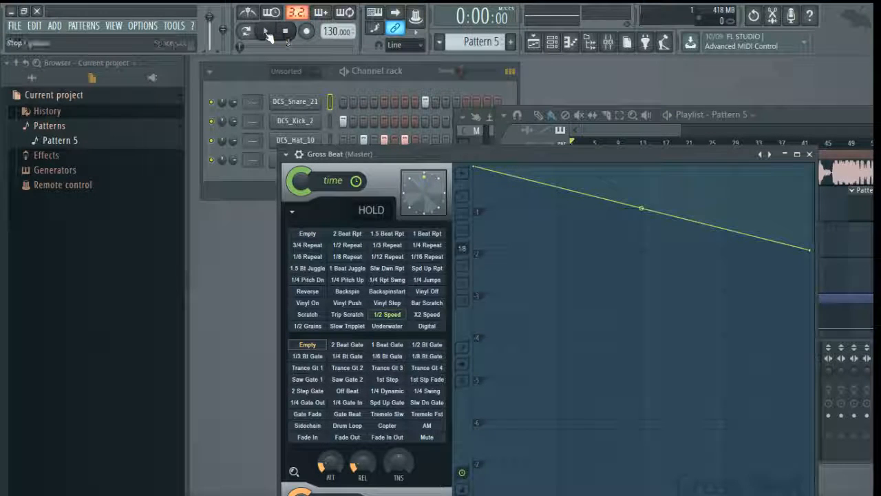
- Play the song from the start and rearrange the Gross Beat and playlist windows so both can be watched
click(265, 31)
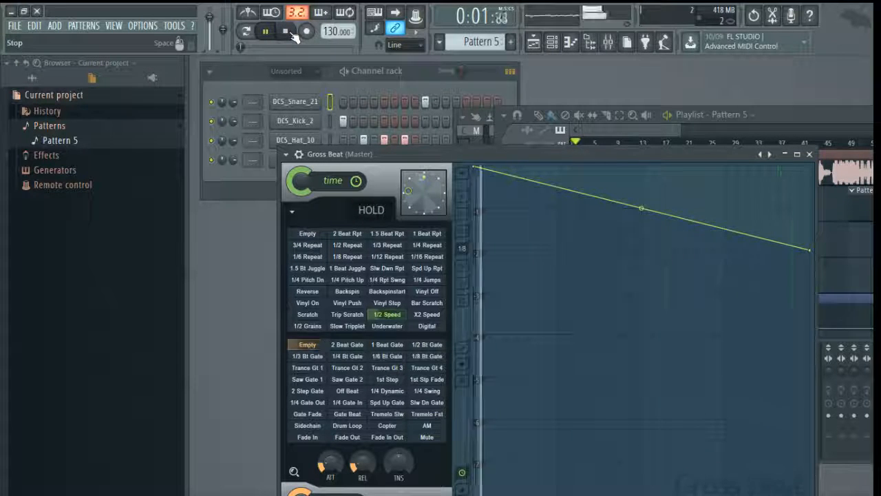
click(611, 127)
drag(462, 154, 367, 127)
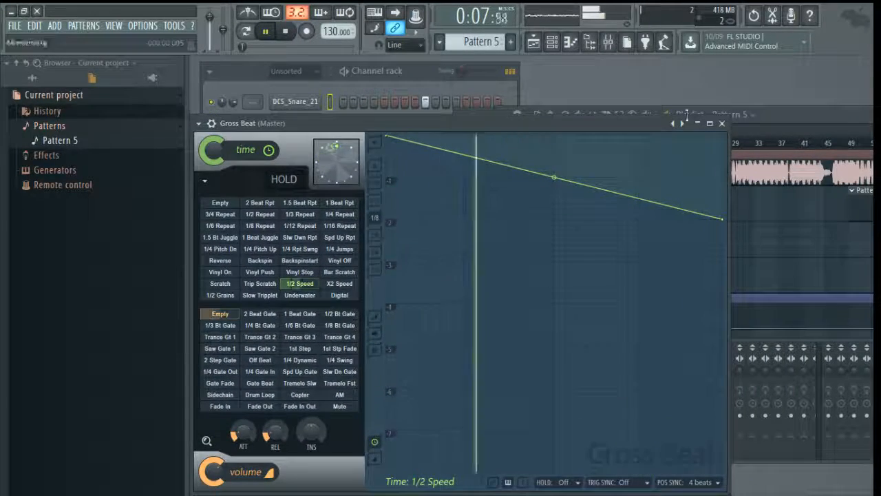
drag(785, 114, 820, 109)
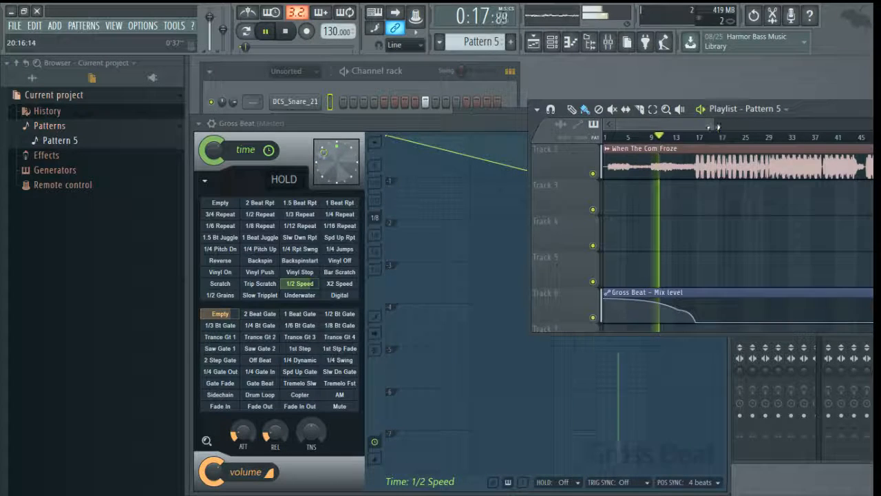
- Slice the silent lead-in off the When The Com Froze clip and move the remaining audio to bar 1
drag(714, 127, 631, 126)
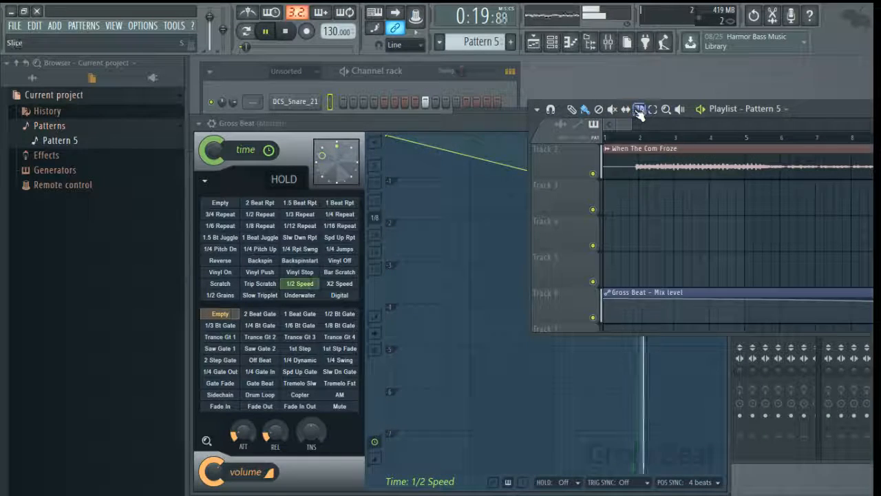
click(639, 111)
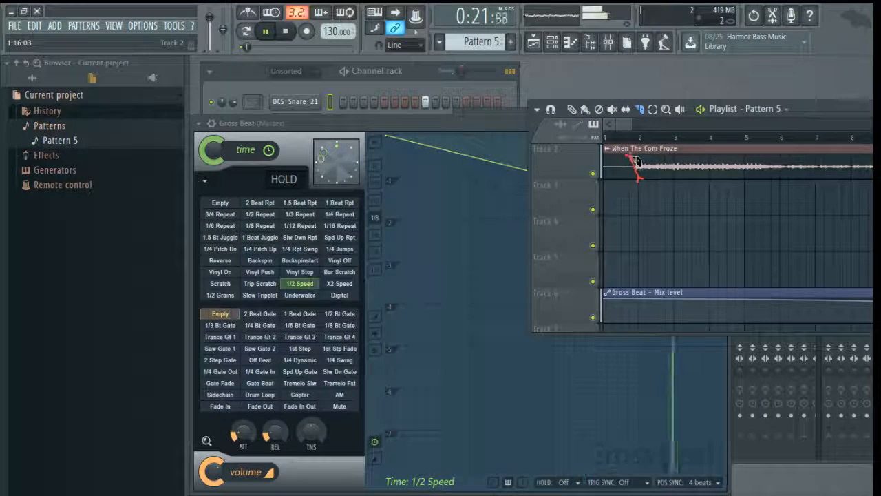
click(585, 110)
click(647, 157)
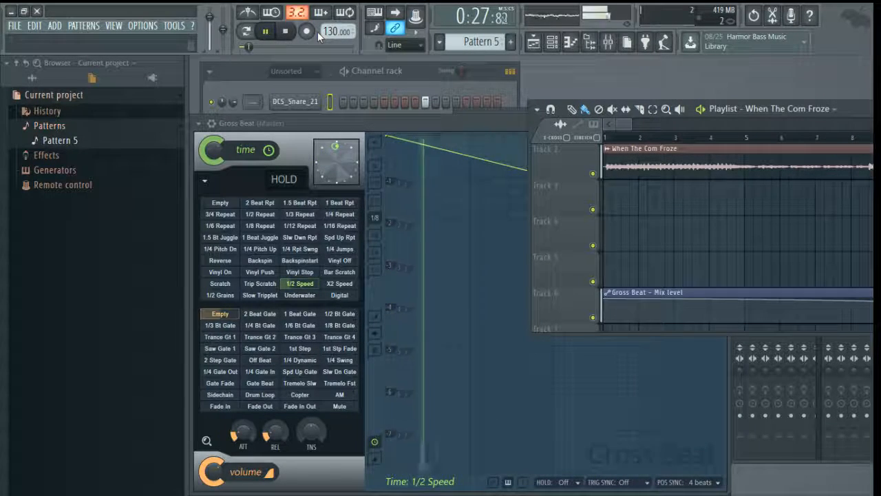
- Raise the tempo to 140 BPM, restart playback from the beginning and bring the playlist fully into view
drag(334, 32, 335, 26)
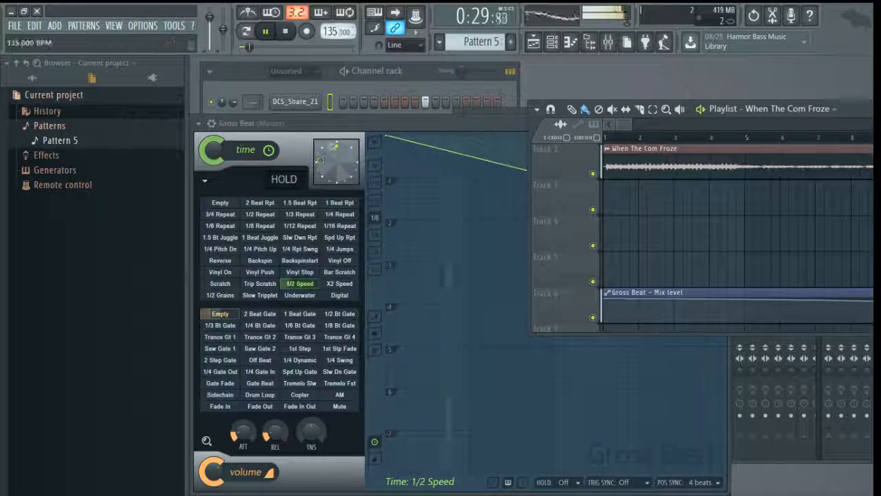
click(286, 31)
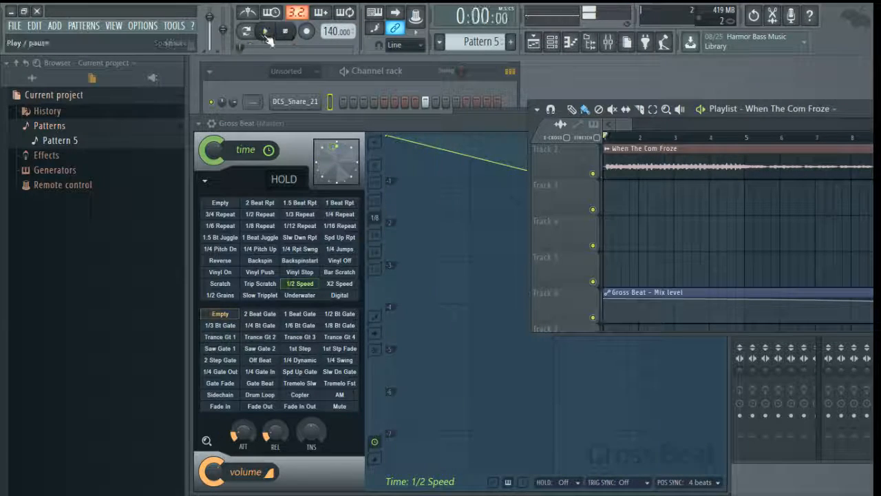
click(267, 32)
drag(869, 114, 679, 110)
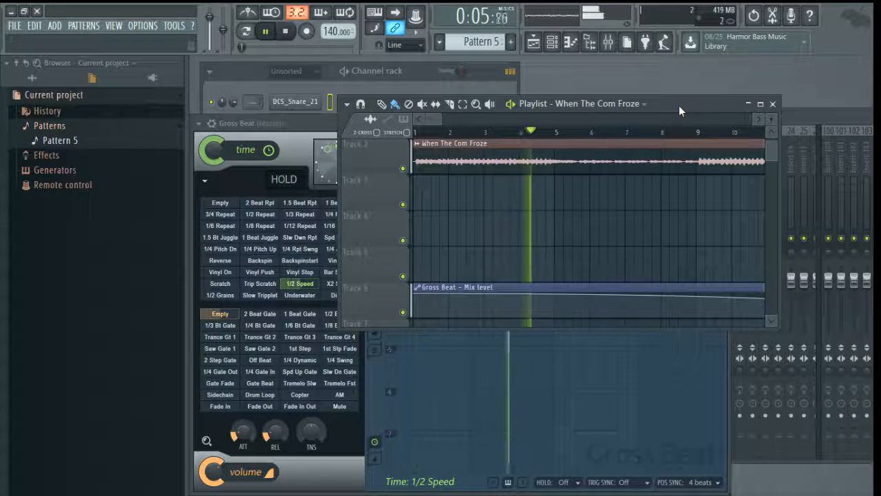
- Try to slice the remaining silence off the start of the song clip with the snap still set to Line
drag(442, 120, 428, 125)
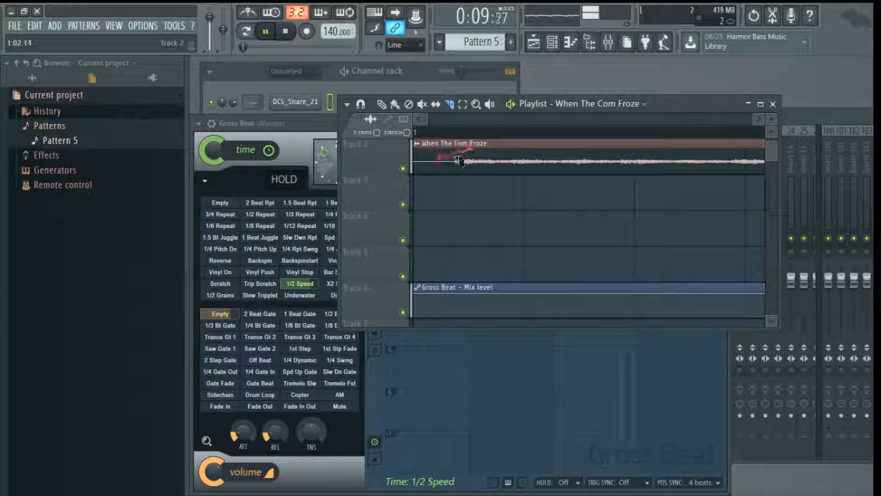
drag(453, 168, 456, 165)
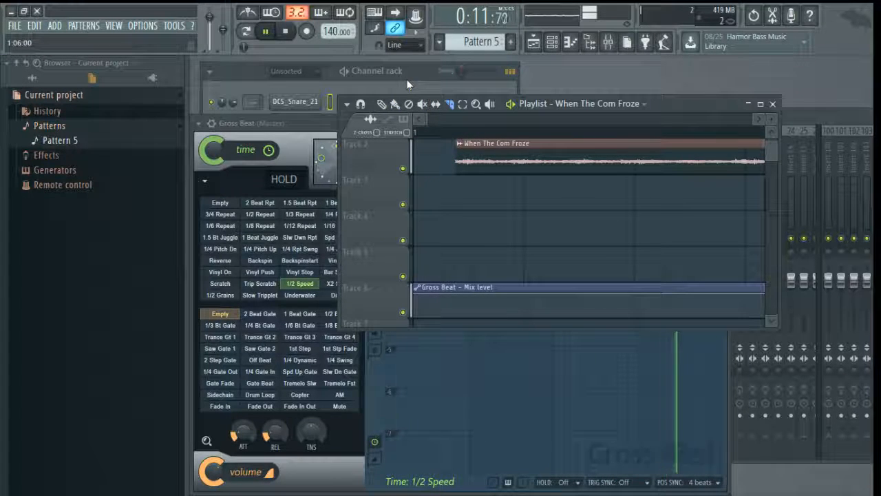
key(ctrl+z)
- Set the main snap to (none) and slice the song clip exactly where its audio begins, removing the silence before it
click(394, 45)
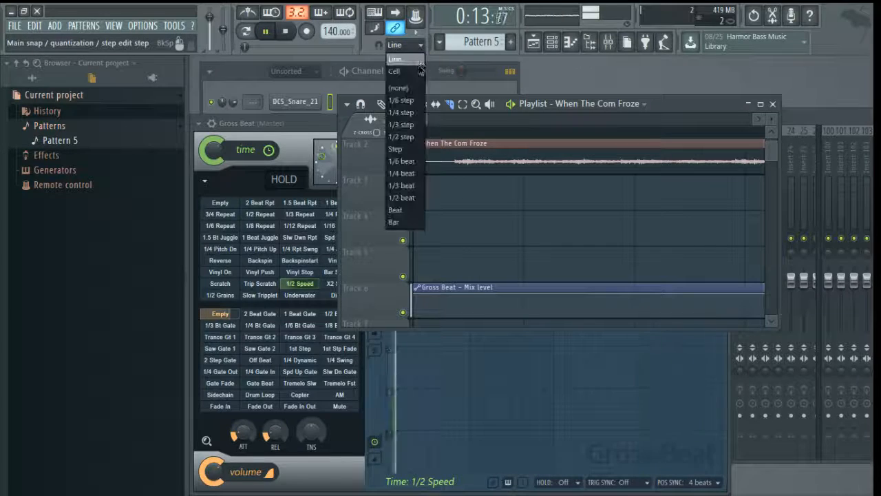
click(417, 89)
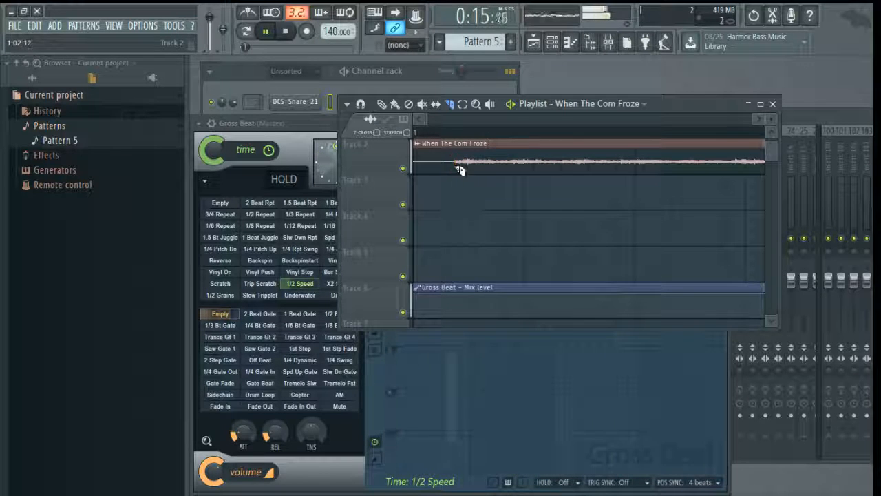
drag(460, 172, 461, 177)
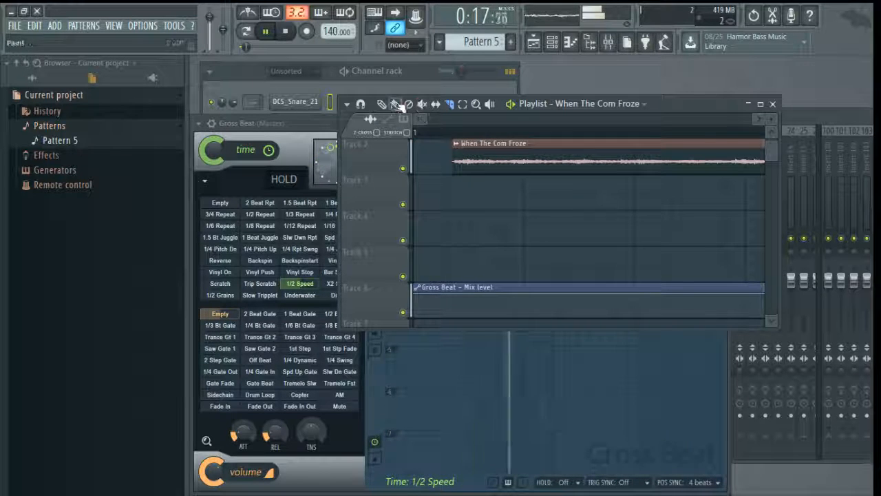
drag(446, 143, 464, 163)
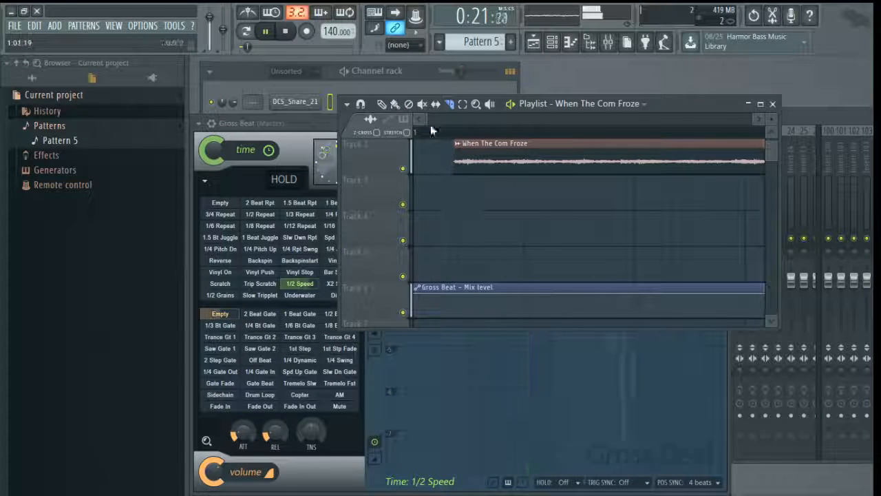
- Move the trimmed When The Com Froze clip to the very start of the playlist
click(388, 103)
drag(521, 150, 411, 177)
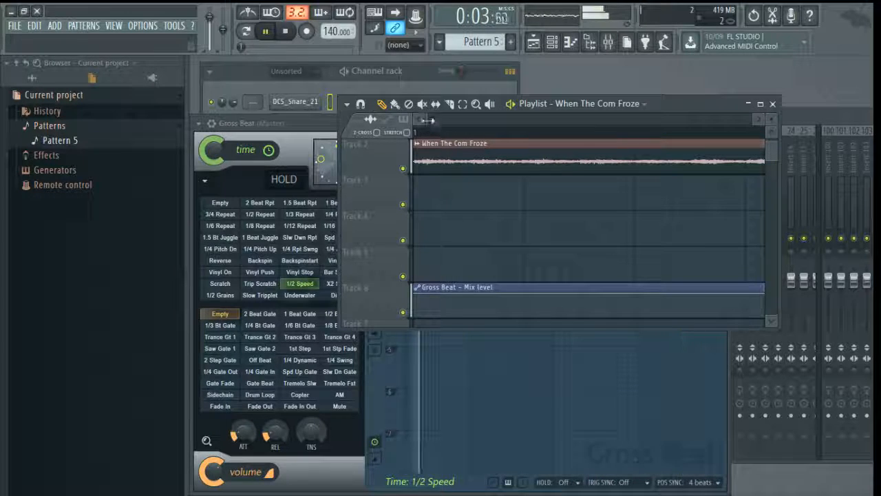
drag(428, 119, 662, 120)
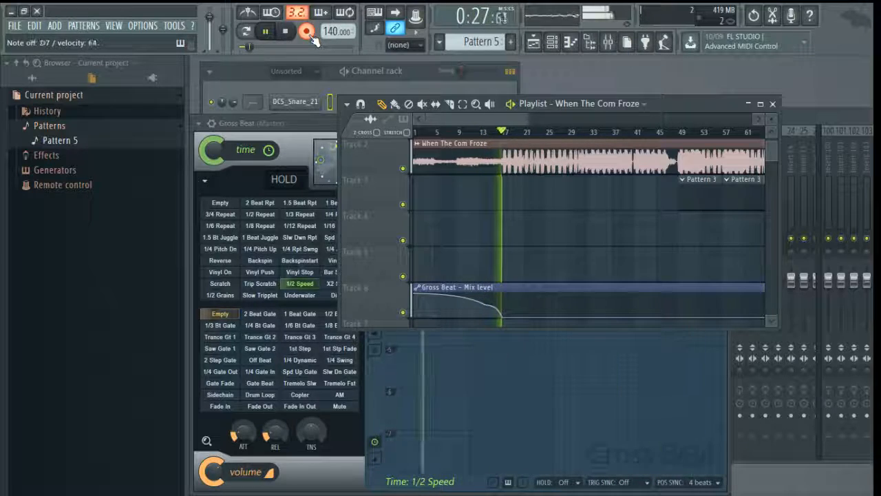
- Record a live performance of Gross Beat time effect changes into Pattern 5 and stop the recording
key(space)
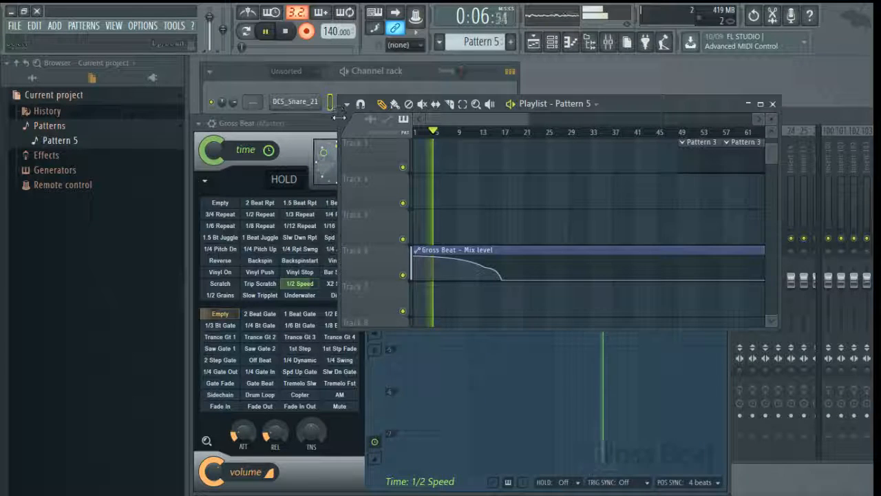
click(331, 137)
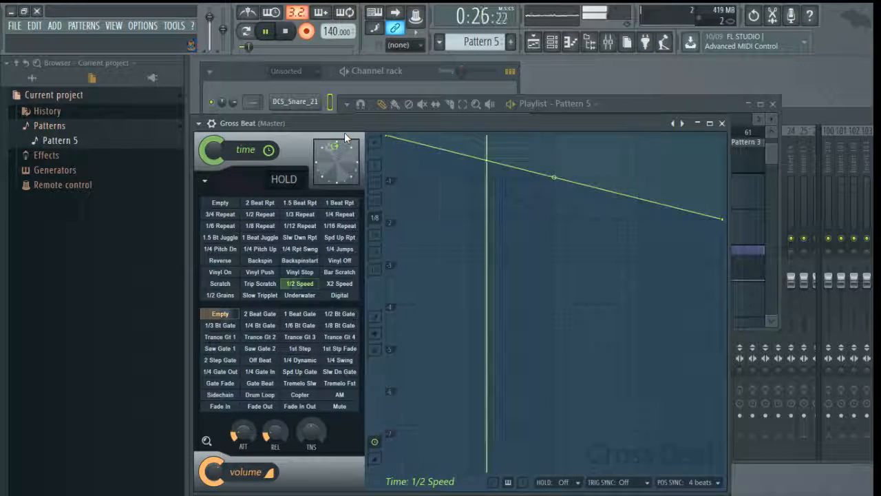
click(287, 32)
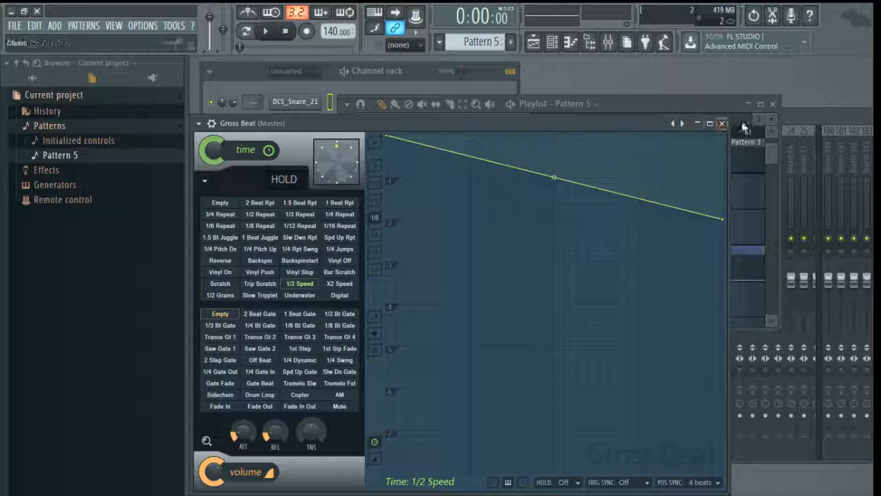
- Turn off recording, play the song from the start and place the Pattern 5 clip on Track 7 at bar 8
click(232, 77)
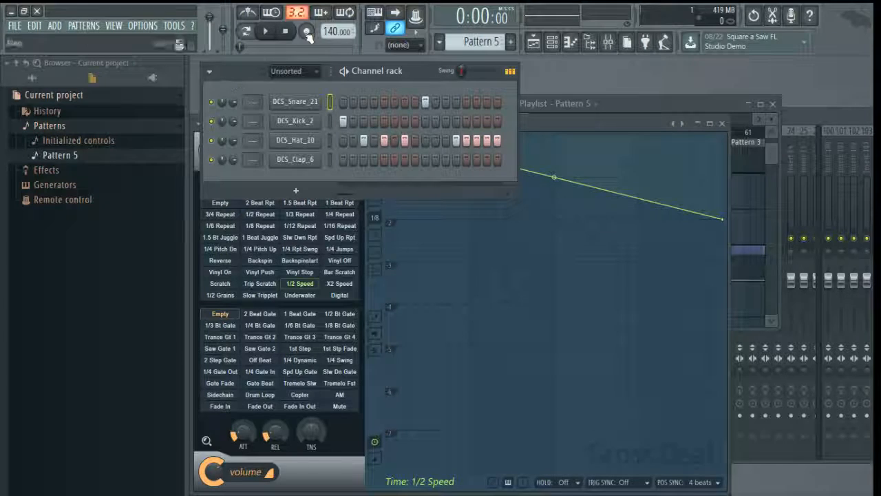
click(265, 32)
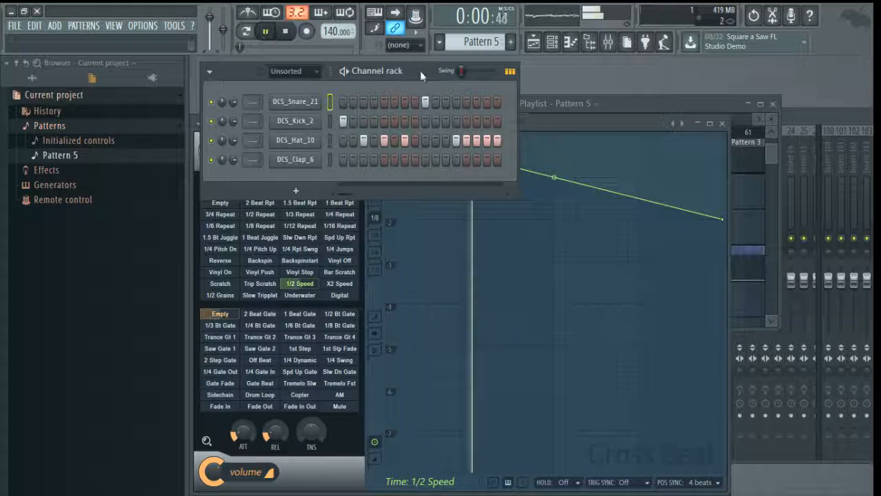
click(672, 112)
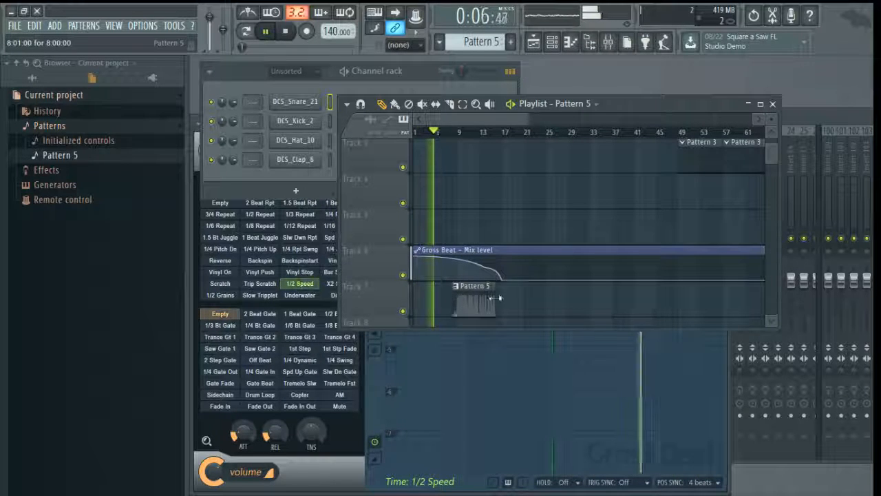
scroll(496, 290, up, 2)
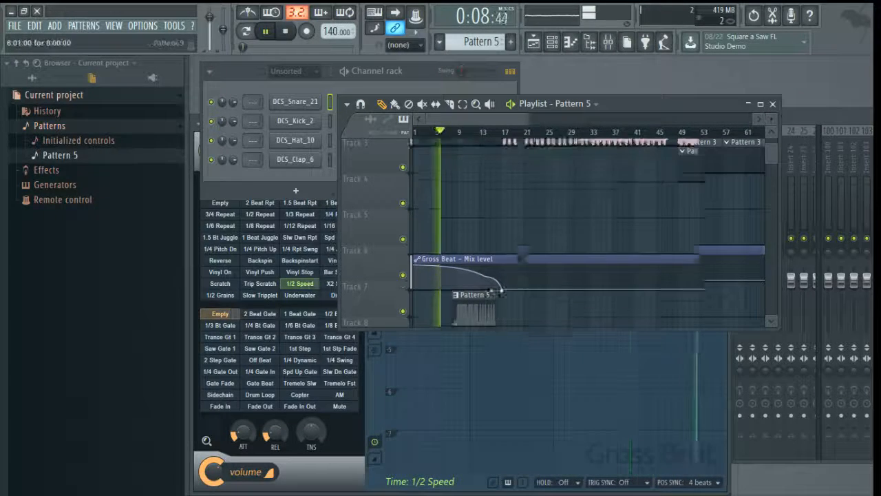
scroll(497, 292, down, 4)
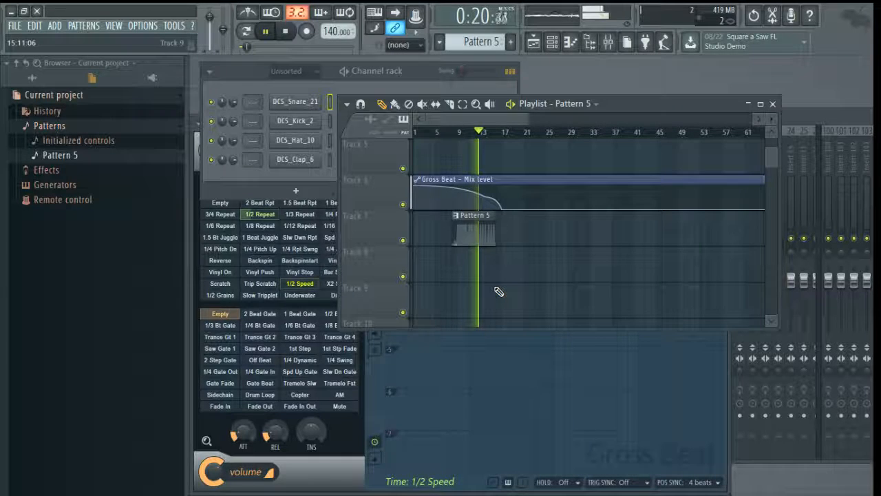
- Set the main snap to Line and place a second Pattern 5 clip on Track 7 at bar 31, discarding the trial placements
click(501, 263)
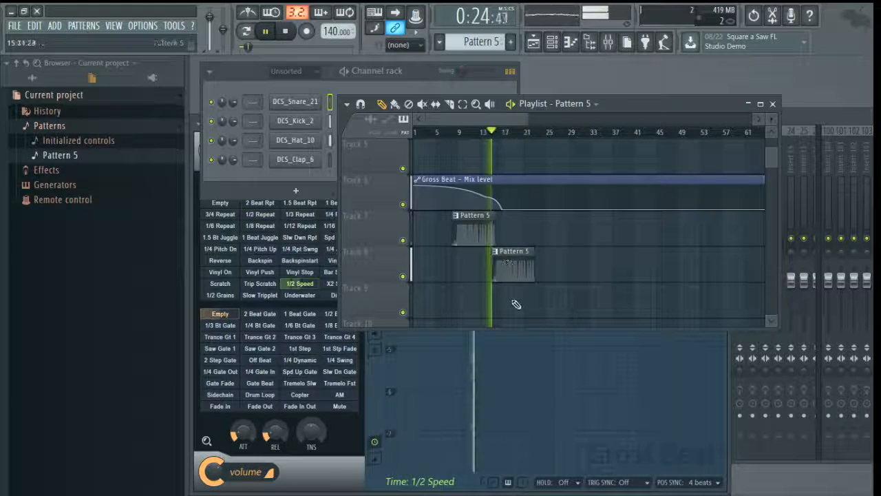
right_click(509, 269)
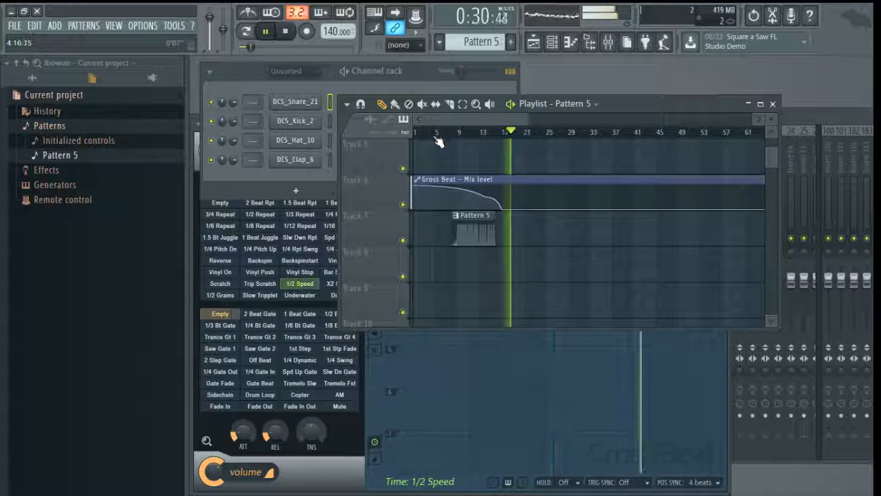
click(418, 51)
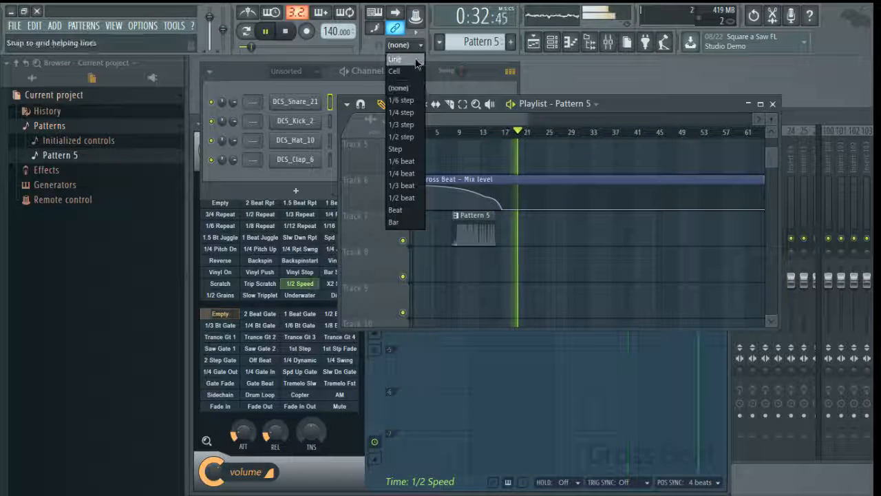
click(402, 63)
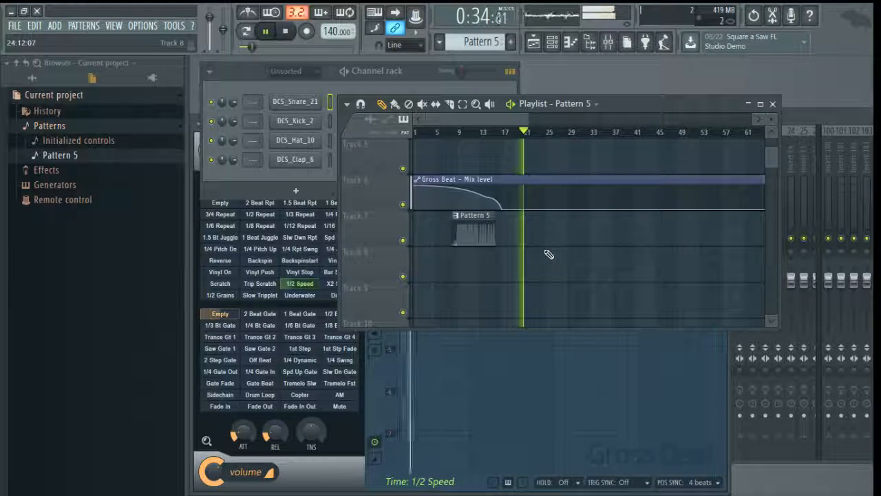
click(542, 235)
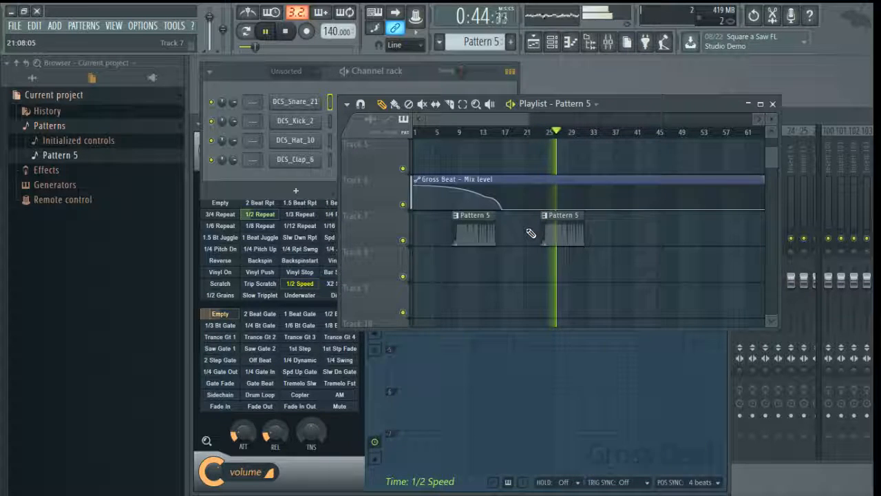
right_click(561, 234)
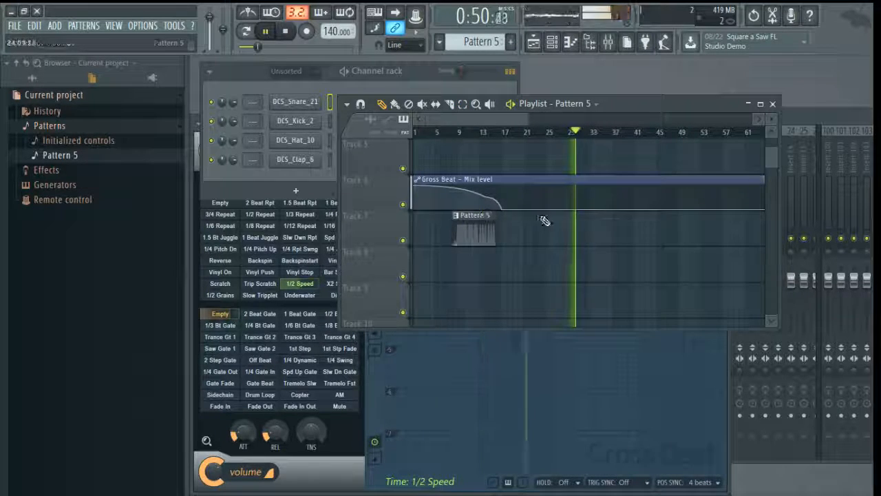
drag(575, 226, 586, 226)
- Add Mix level automation points at bar 33 and at 100% on bar 34, deleting the stray clip copy on Track 5
right_click(591, 205)
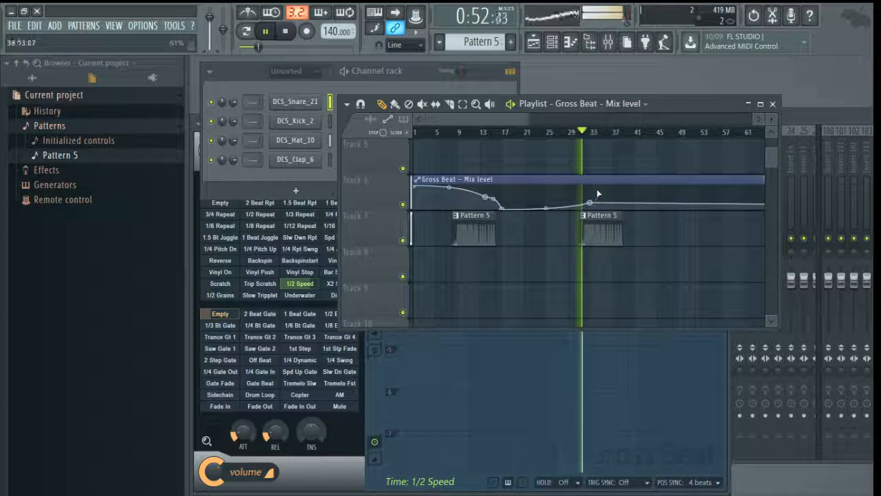
right_click(598, 191)
right_click(594, 188)
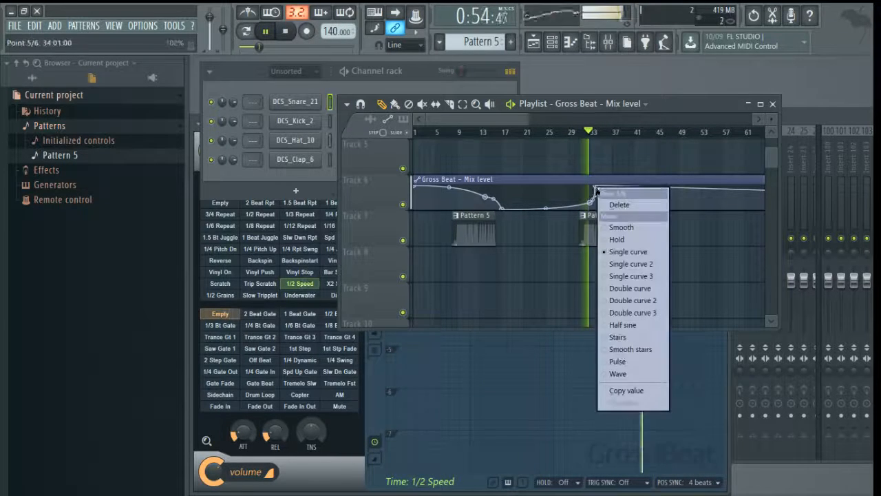
click(610, 163)
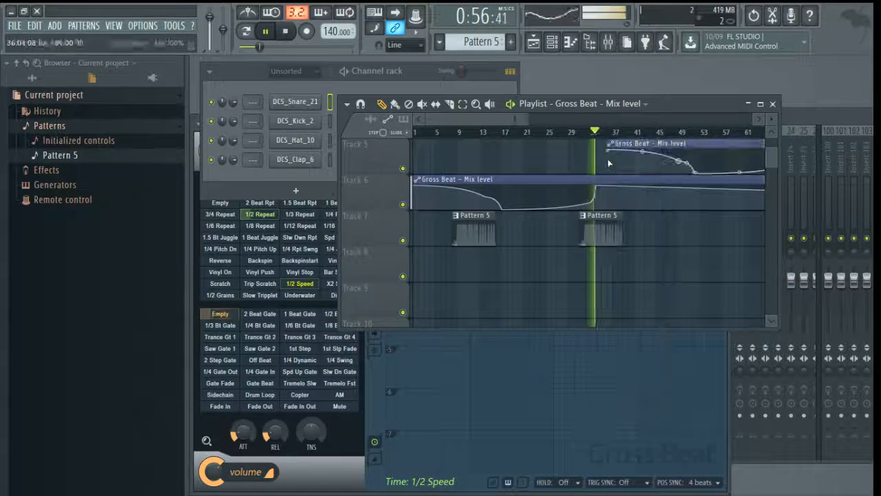
right_click(710, 146)
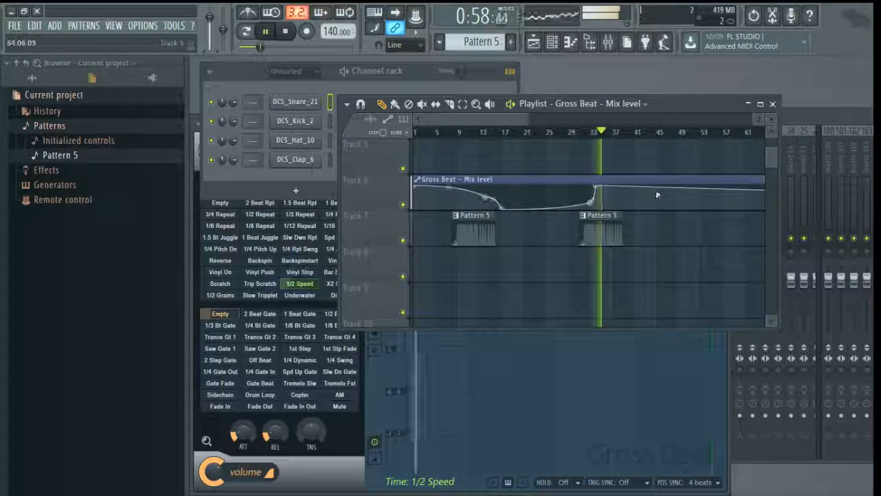
- Add Mix level points at 0% on bar 36, 100% on bar 38 and 0% on bar 40, and stop playback
right_click(610, 198)
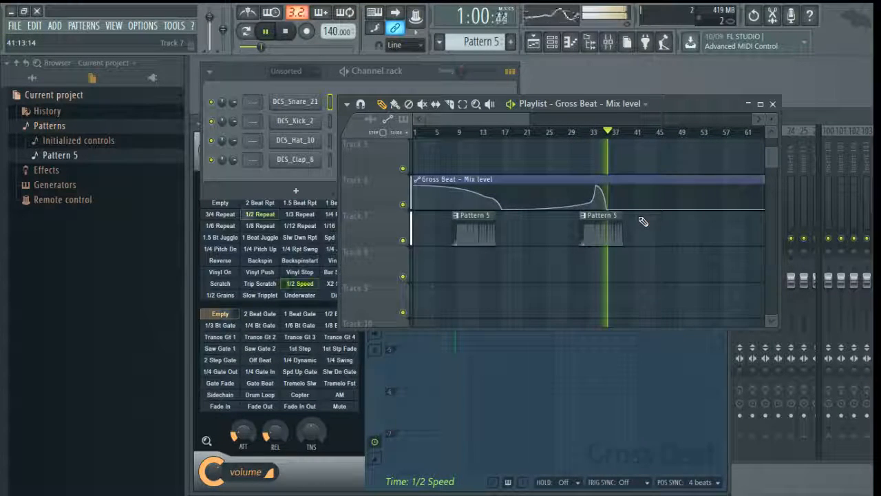
right_click(640, 193)
right_click(640, 194)
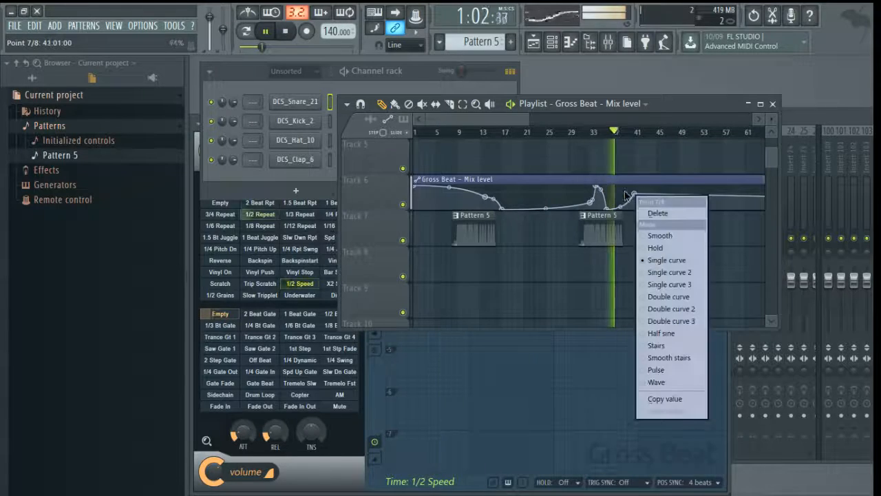
click(657, 158)
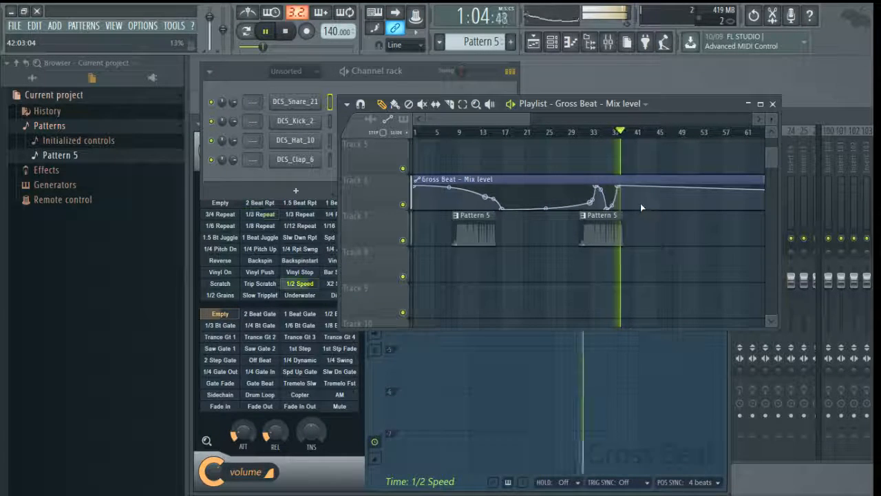
right_click(639, 207)
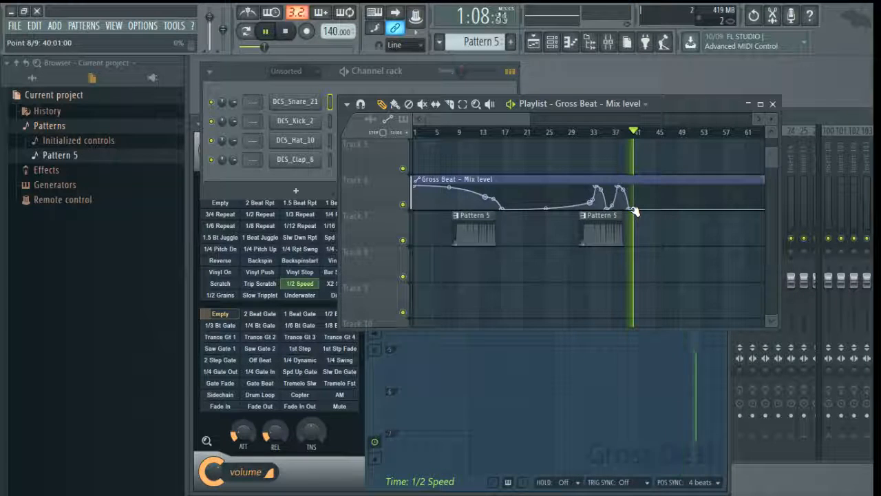
click(285, 31)
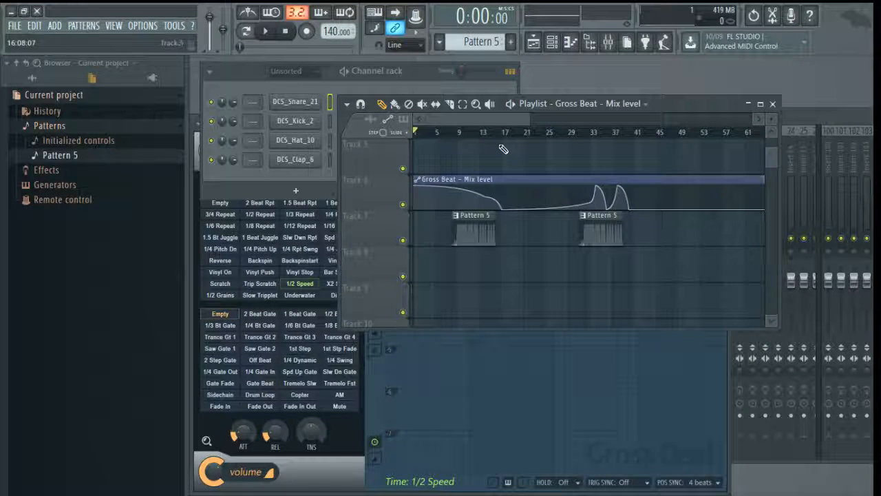
- Maximize the playlist and lower the Mix level automation point at bar 33 to 0%
drag(528, 118, 675, 106)
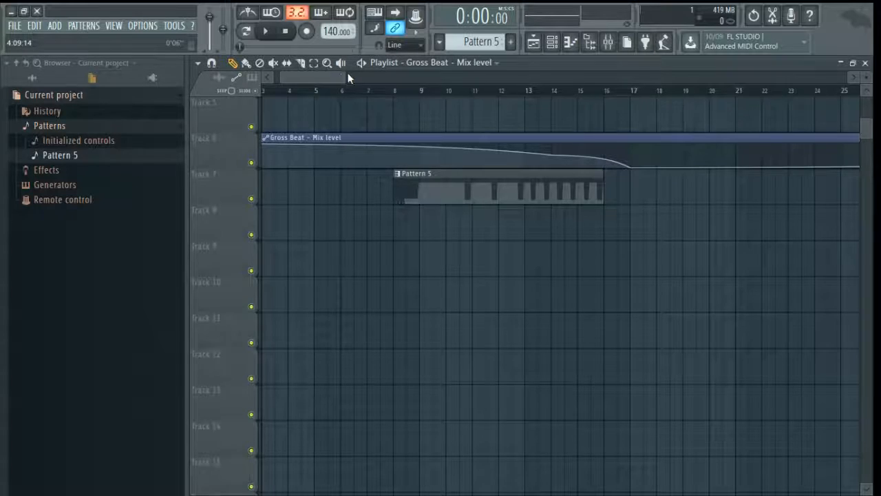
drag(347, 78, 381, 82)
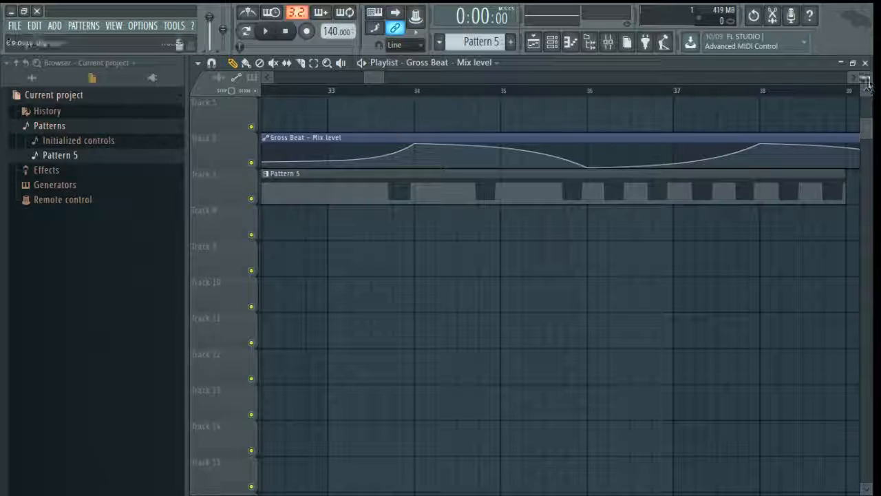
drag(869, 82, 866, 168)
drag(373, 81, 342, 76)
scroll(356, 93, down, 4)
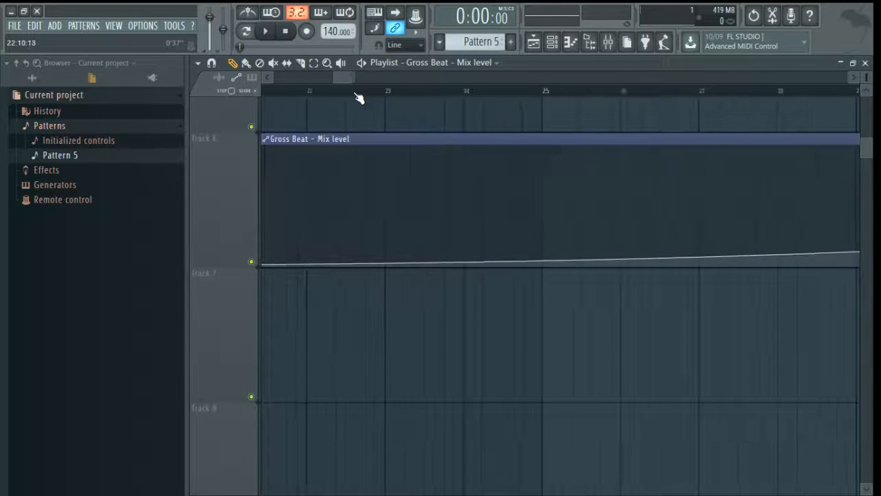
scroll(355, 94, up, 3)
scroll(353, 94, down, 2)
scroll(356, 93, down, 3)
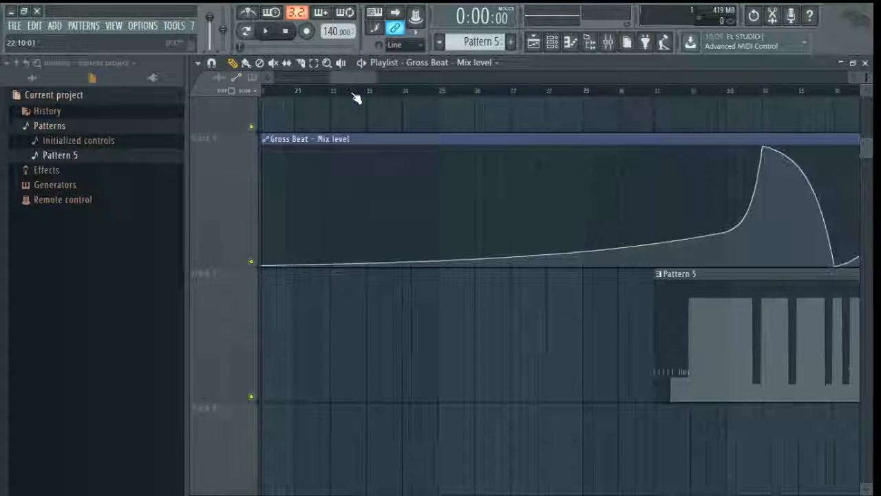
scroll(356, 94, up, 4)
scroll(366, 85, down, 4)
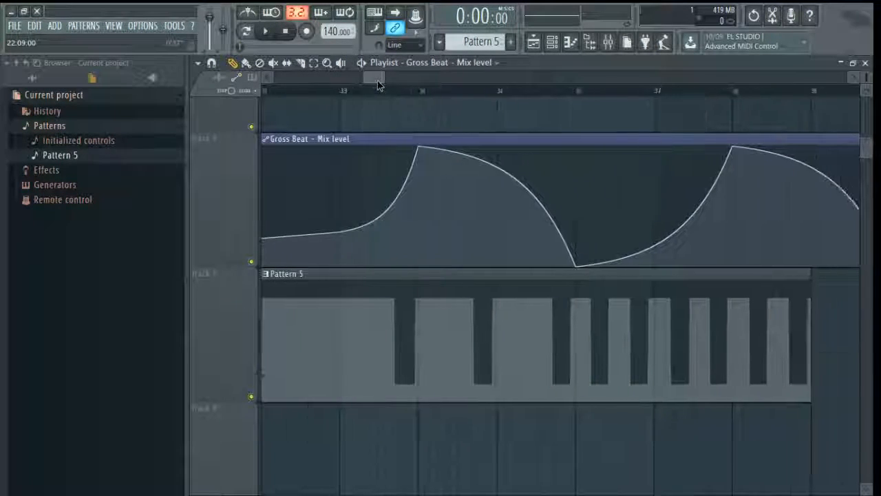
scroll(372, 84, up, 2)
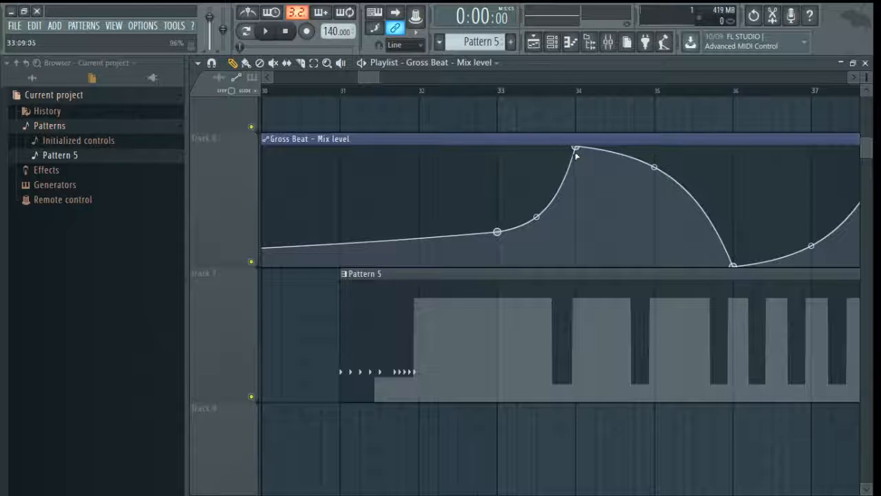
drag(498, 233, 497, 265)
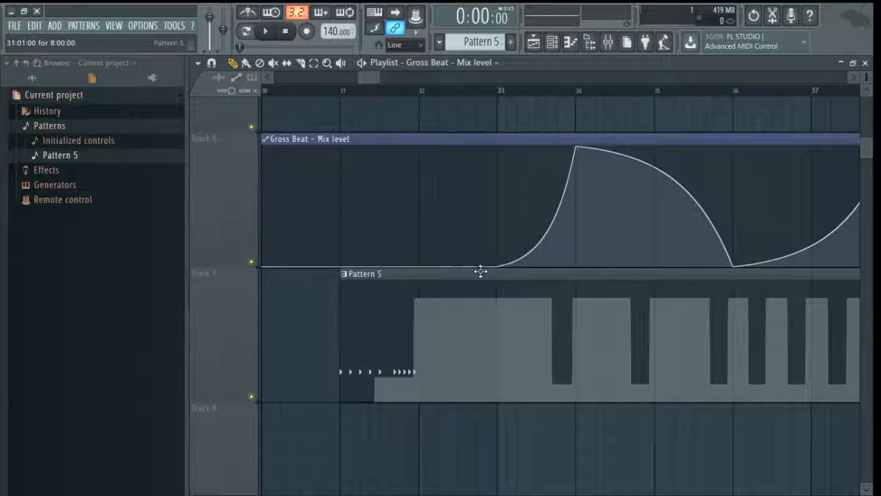
- Move the low point between the two Mix level peaks to bar 35 and the second peak to bar 36
mouse_move(370, 78)
mouse_down()
mouse_move(388, 89)
mouse_move(379, 88)
mouse_up()
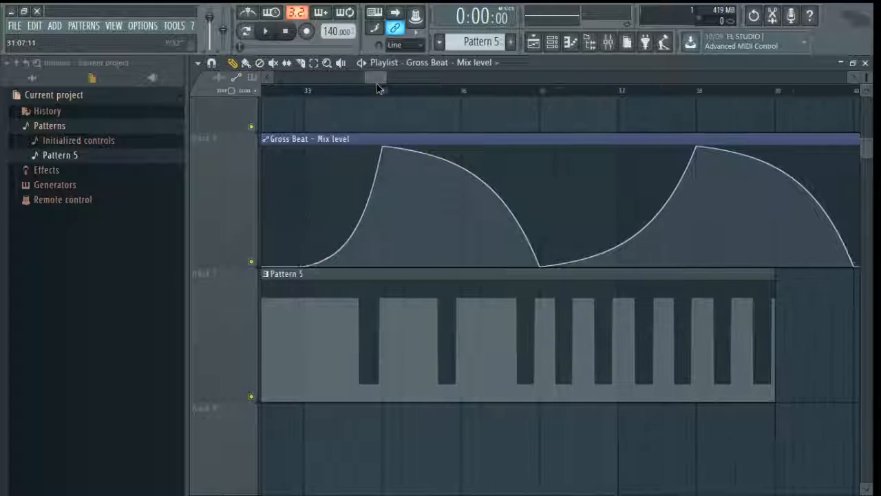
drag(540, 265, 462, 265)
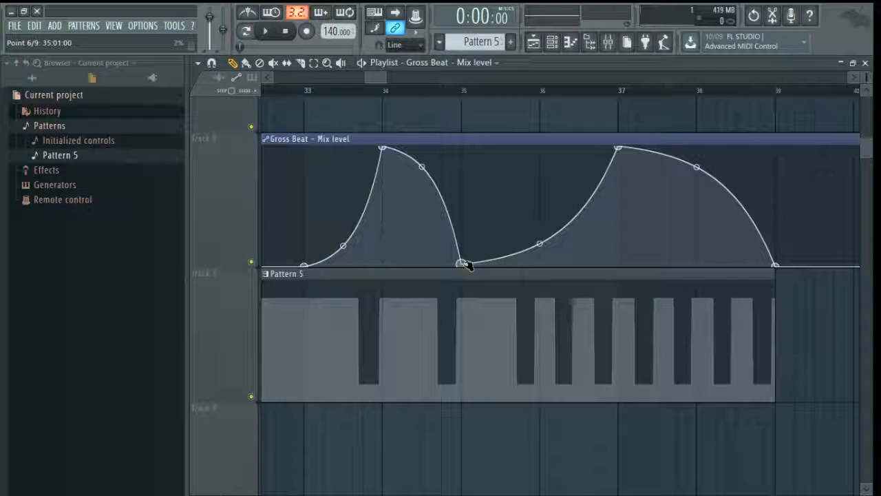
drag(620, 149, 540, 149)
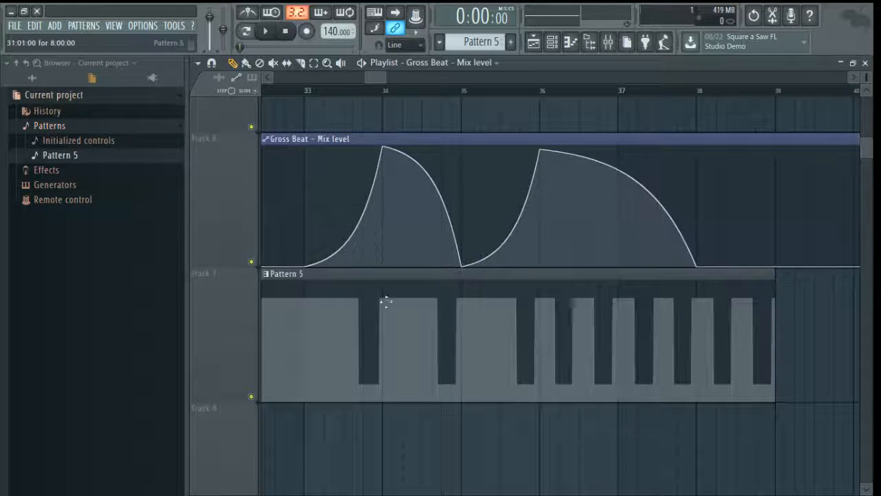
- Delete the Gross Beat - Mix level clip from Track 6, restore the playlist to its smaller window and bring the channel rack forward
right_click(489, 138)
double_click(563, 70)
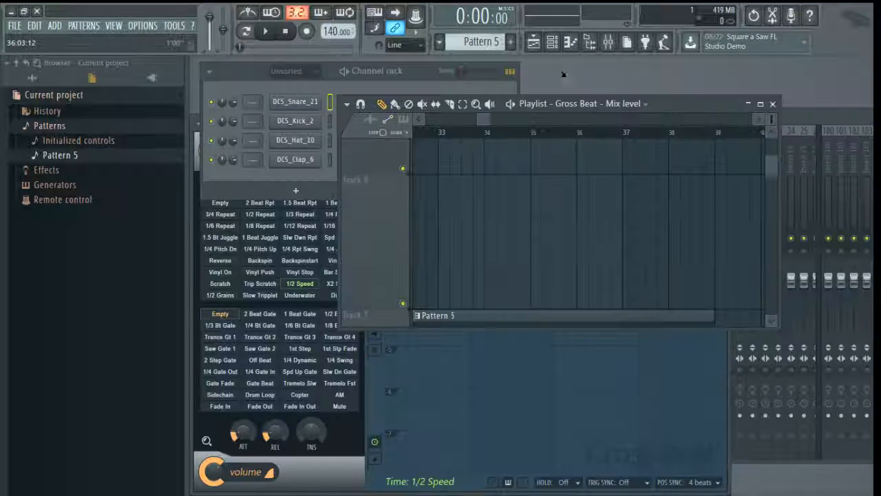
click(236, 70)
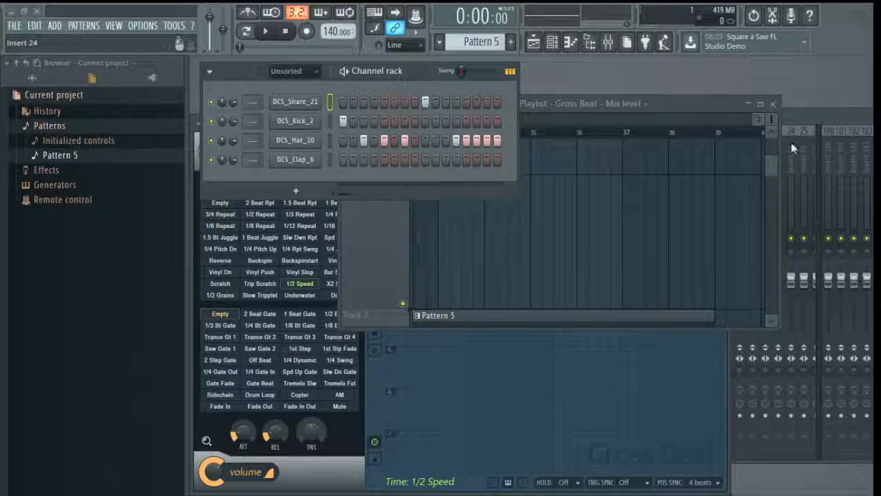
- View the automation options of Gross Beat's 1/4 Bt Gate volume slot and 3/4 Repeat time slot
right_click(252, 325)
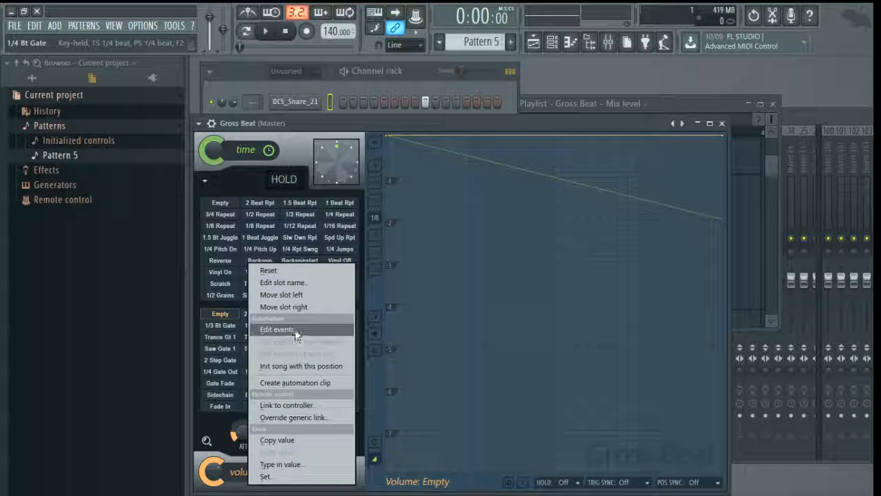
right_click(230, 218)
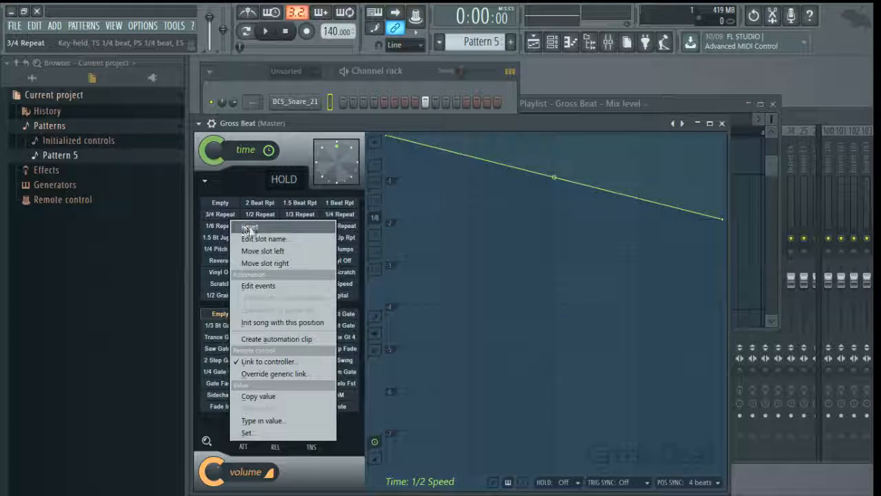
click(448, 124)
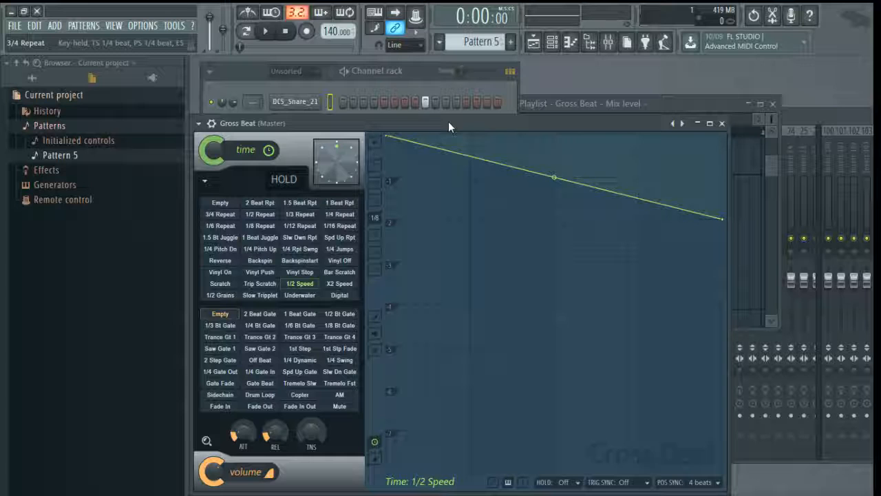
drag(448, 121, 438, 101)
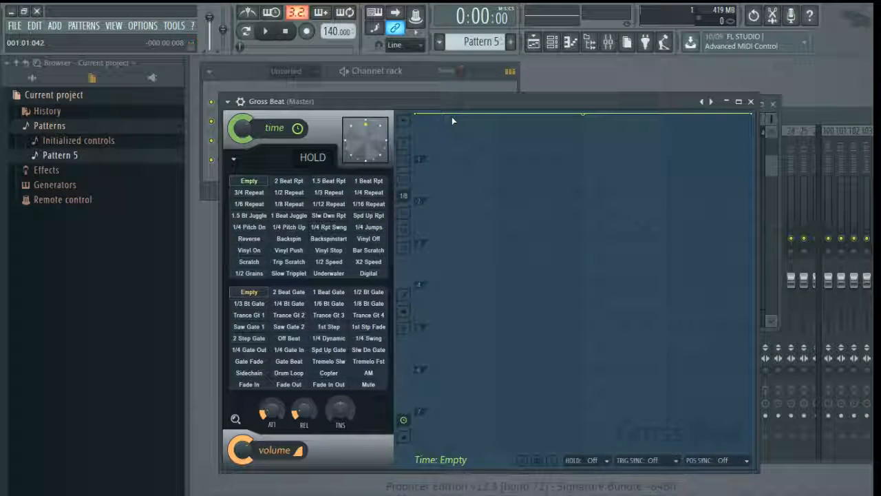
- Try the 1/2 Speed time slot in Gross Beat, return it to Empty and close the plugin
click(327, 262)
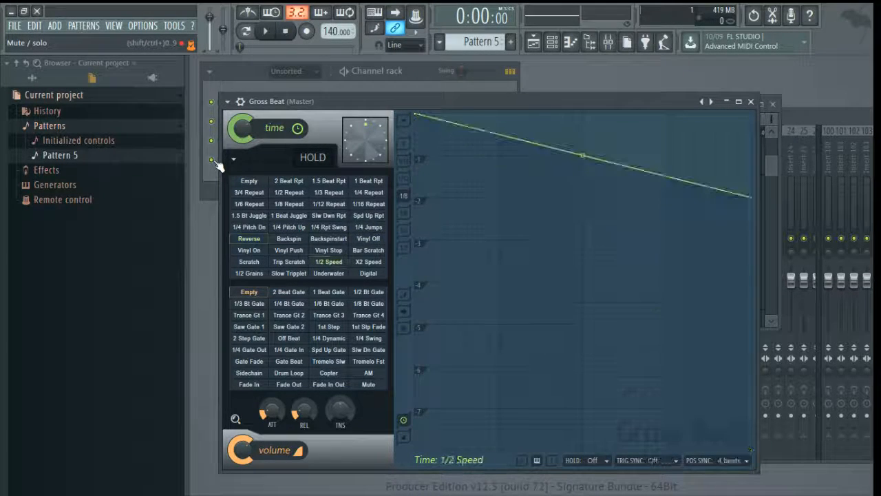
click(249, 181)
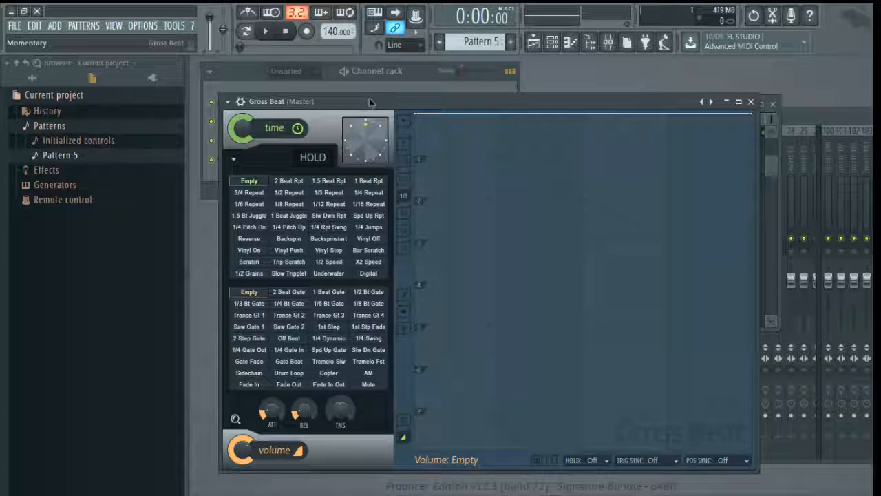
drag(372, 95, 364, 101)
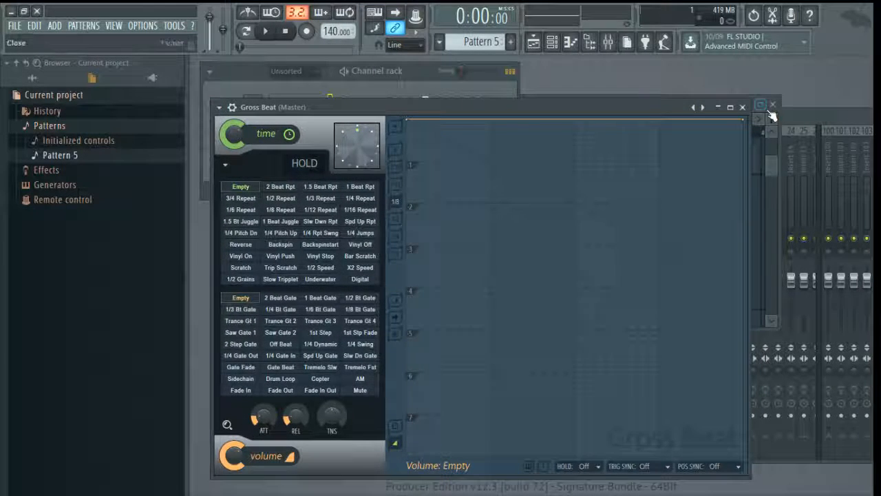
click(742, 107)
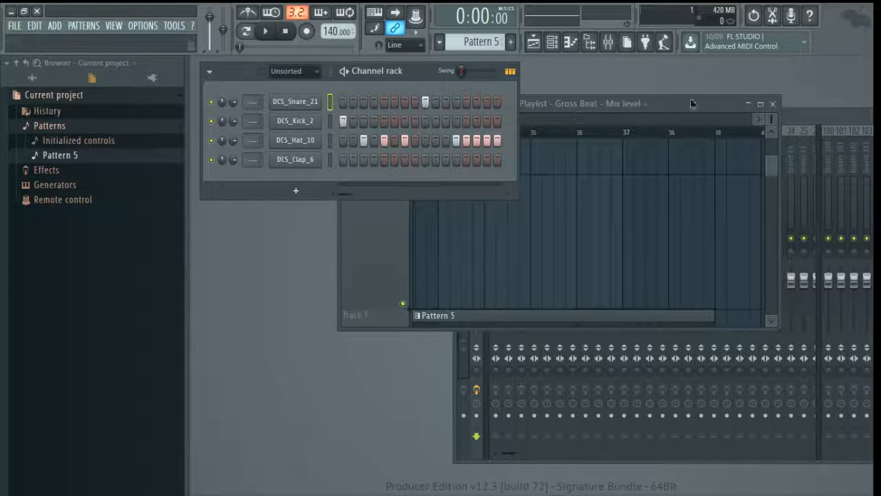
- Move the playlist window below the channel rack and view the automation options of the master volume
drag(690, 103, 587, 219)
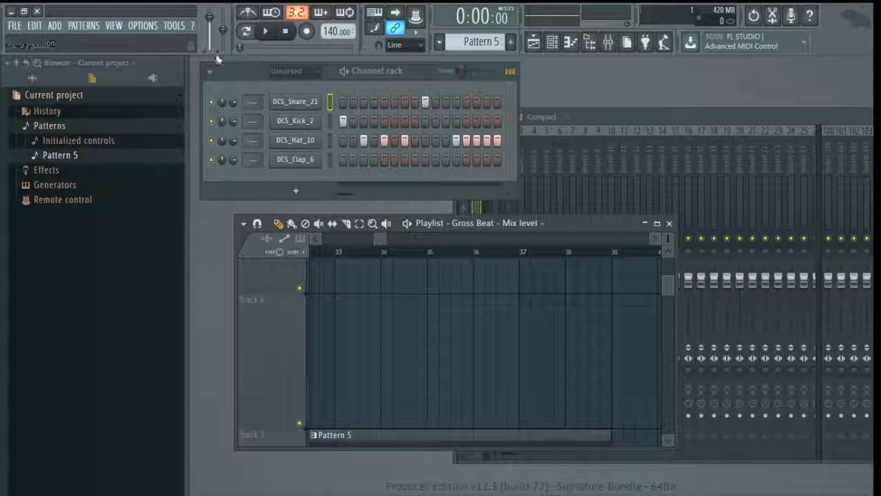
right_click(302, 32)
right_click(287, 35)
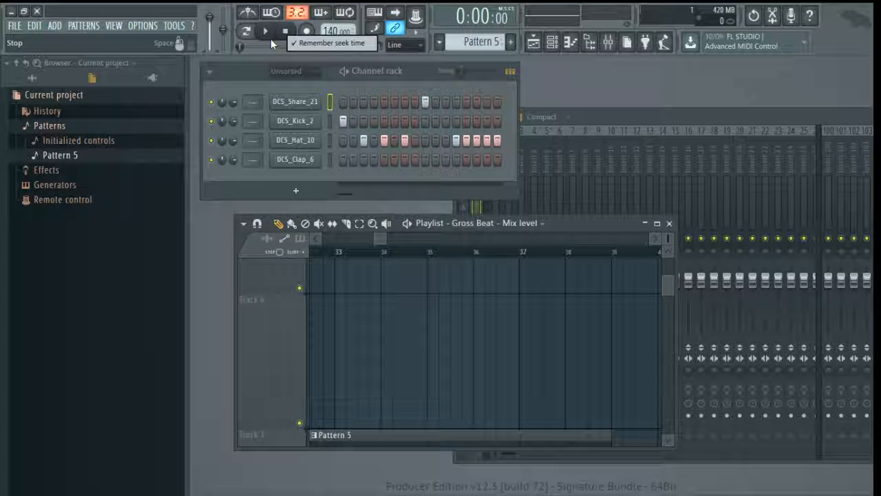
right_click(221, 23)
right_click(210, 19)
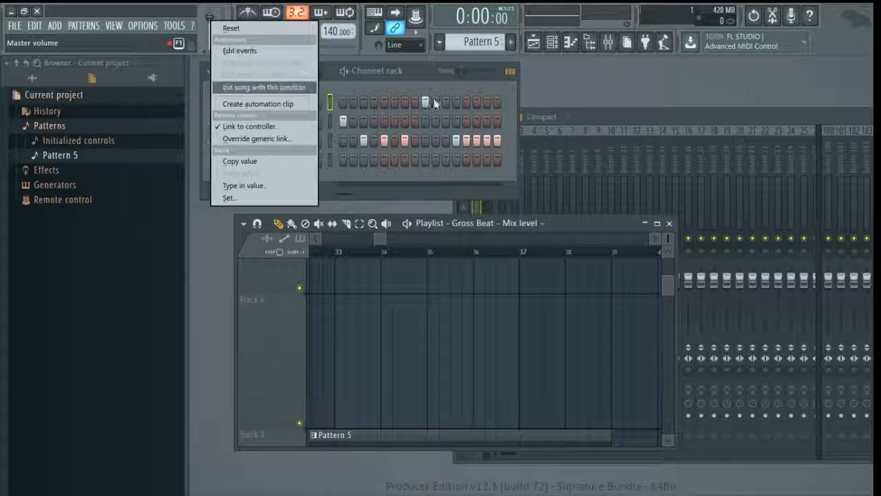
- Bring up the mixer and examine the automation options of an insert's stereo separation and the Master's first effect slot
key(F9)
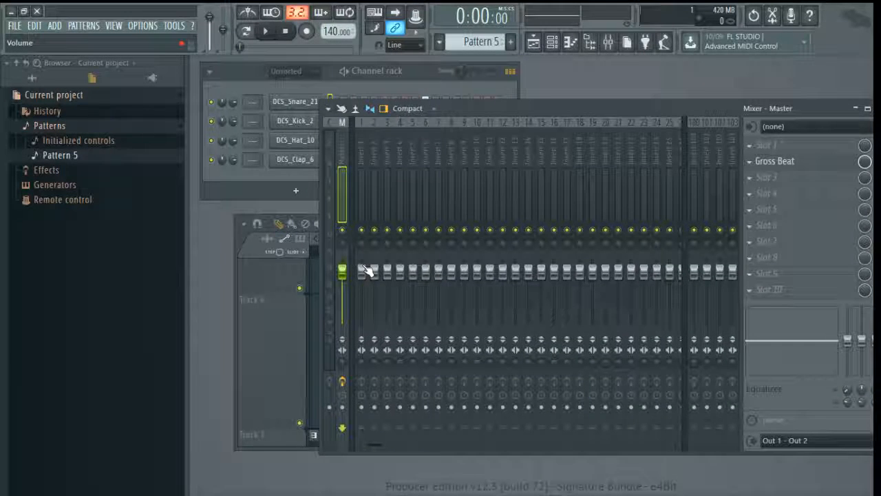
right_click(371, 360)
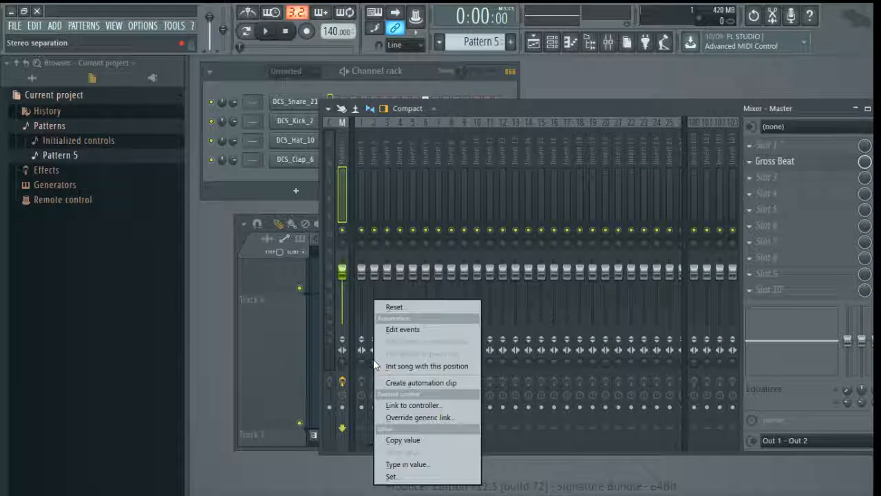
drag(740, 106, 694, 95)
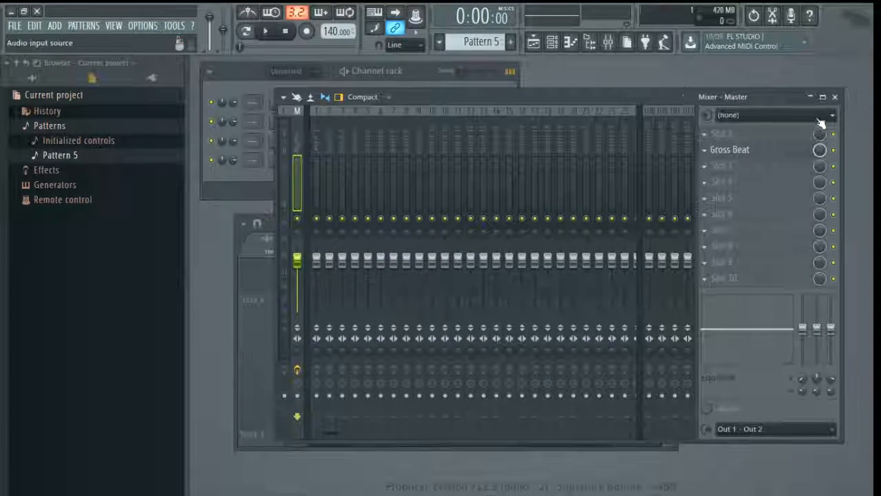
right_click(812, 135)
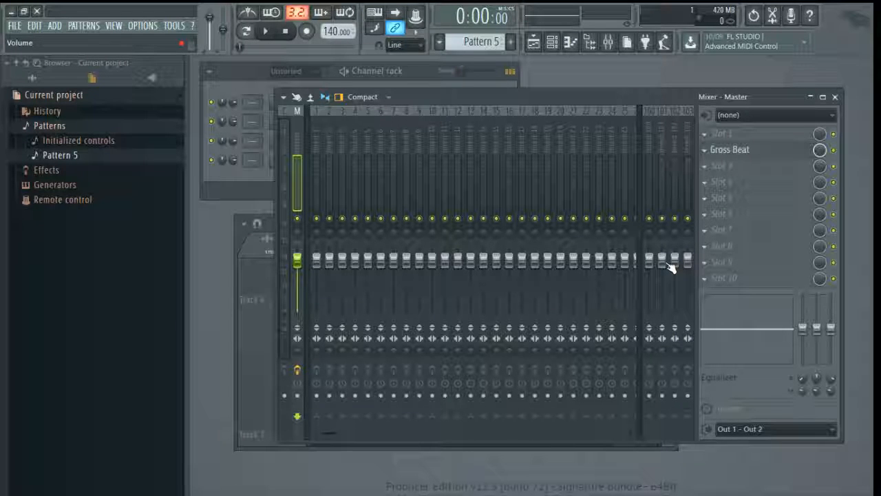
- Show the playlist from bar 1 and place the whole mixer window in front of it
drag(558, 98, 595, 104)
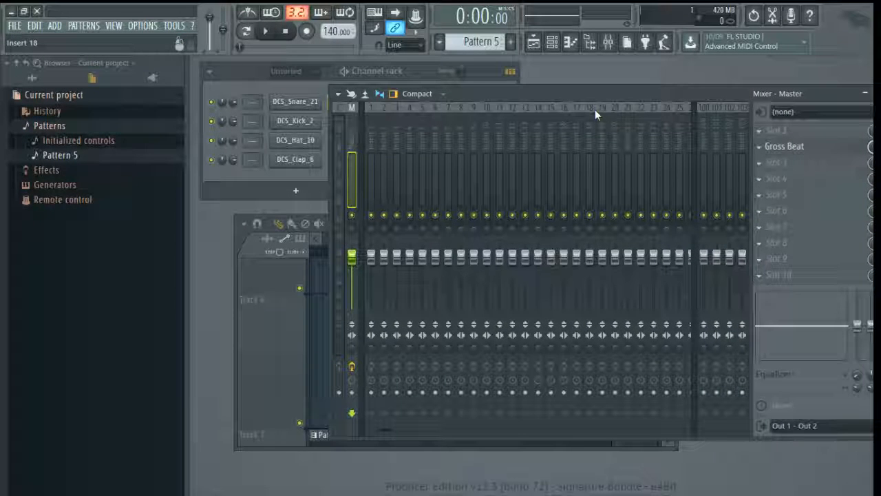
drag(541, 98, 723, 114)
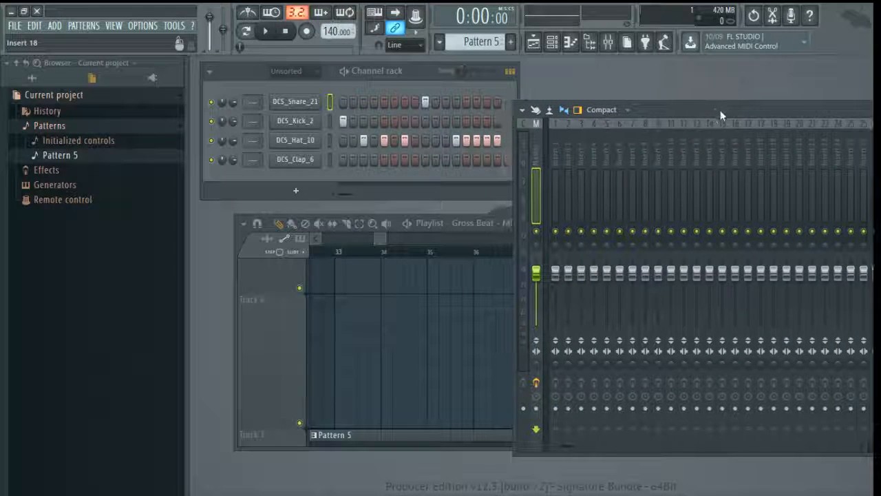
click(232, 177)
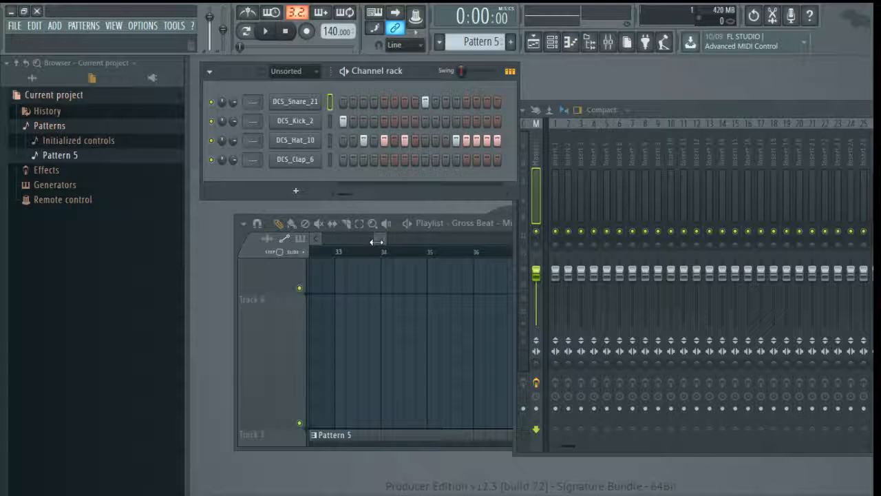
drag(377, 239, 415, 251)
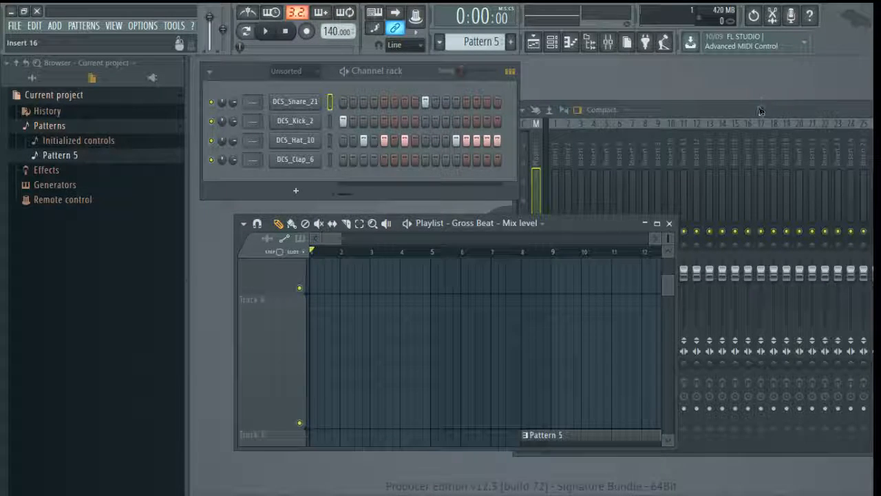
drag(744, 111, 457, 107)
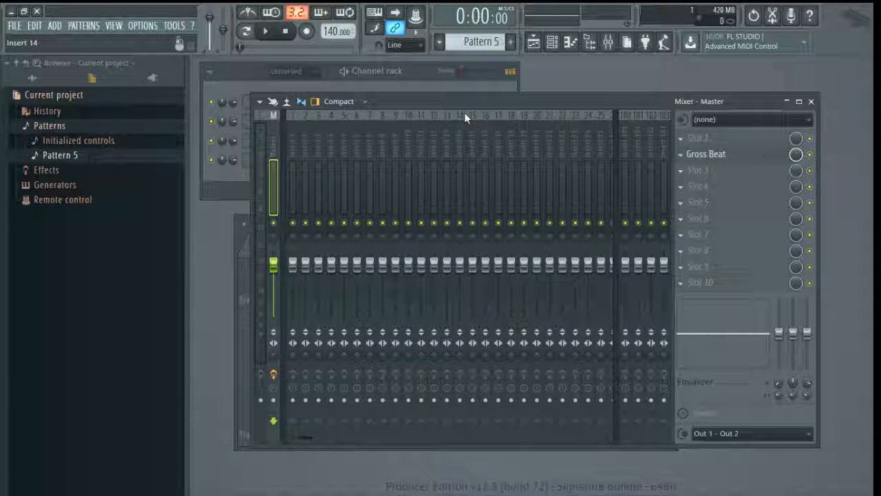